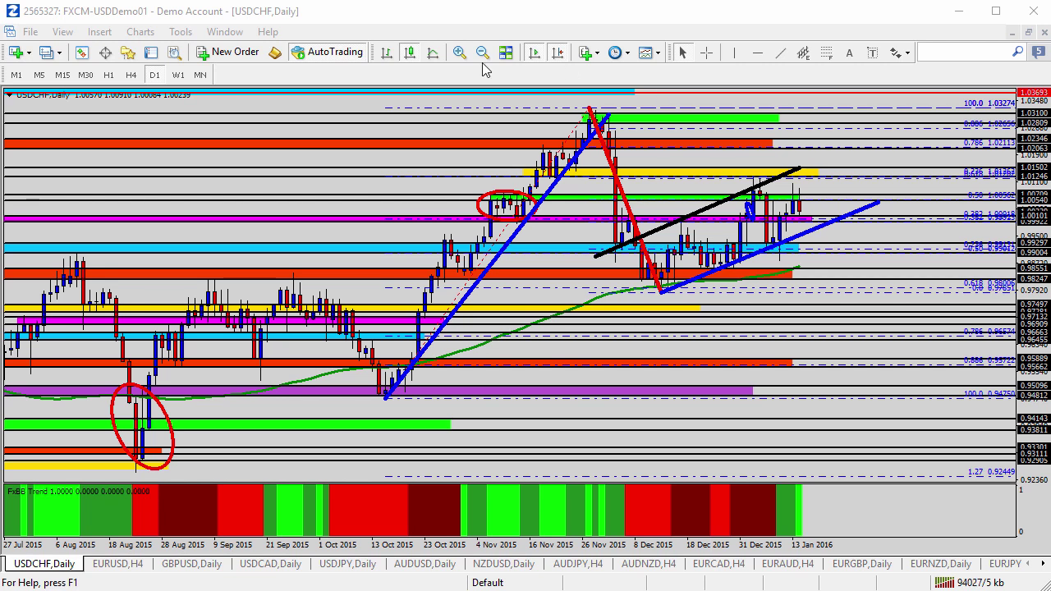
Step: Switch the USDCHF chart to the H4 timeframe and extend the green zone near 1.0060 beyond the latest candle
left_click(462, 55)
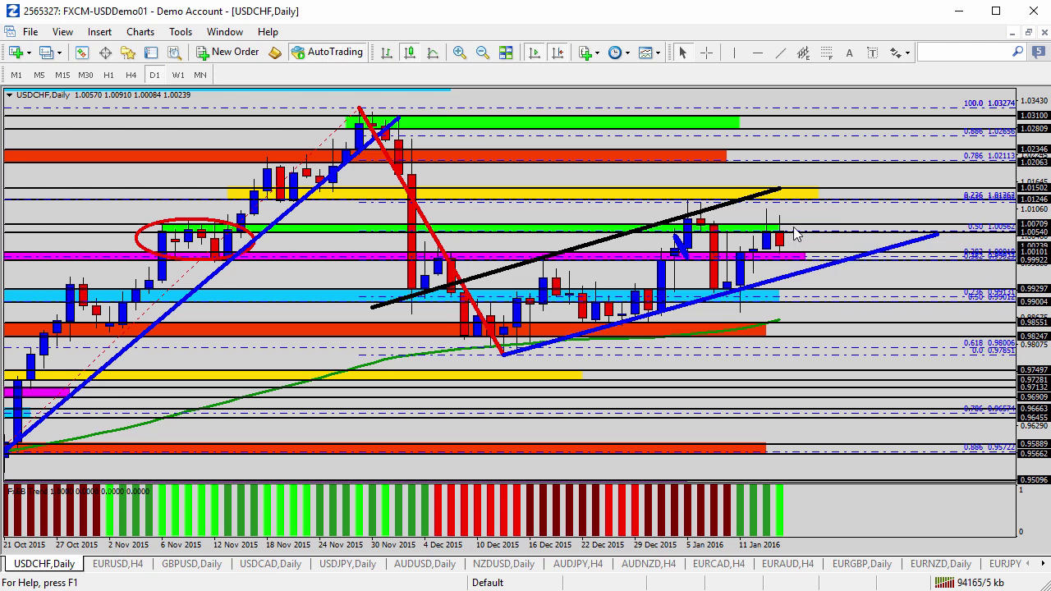
left_click(130, 75)
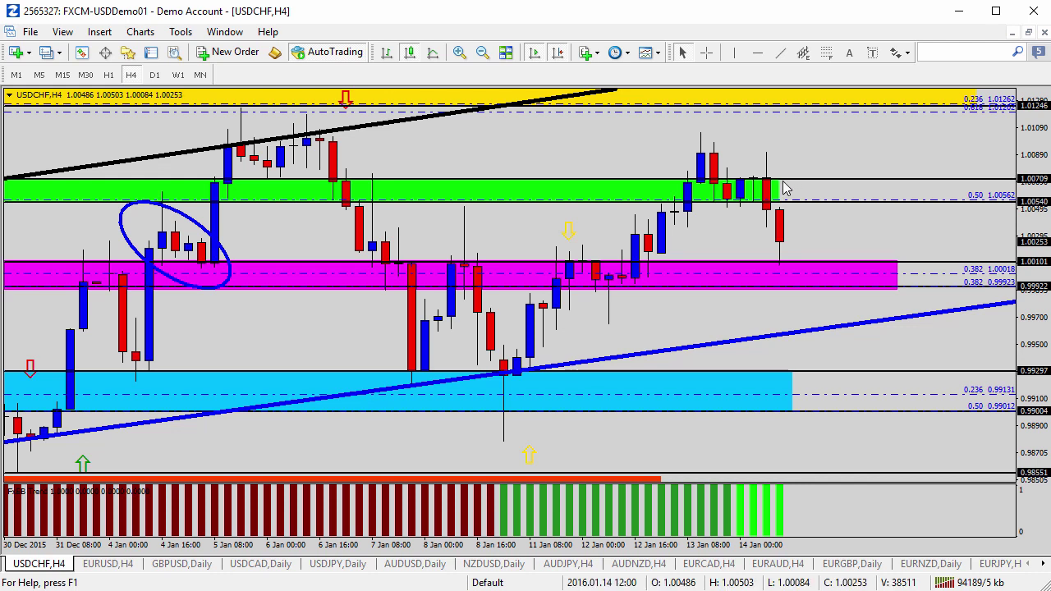
double_click(784, 184)
mouse_move(784, 187)
left_mouse_down()
mouse_move(802, 186)
mouse_move(785, 183)
left_mouse_up()
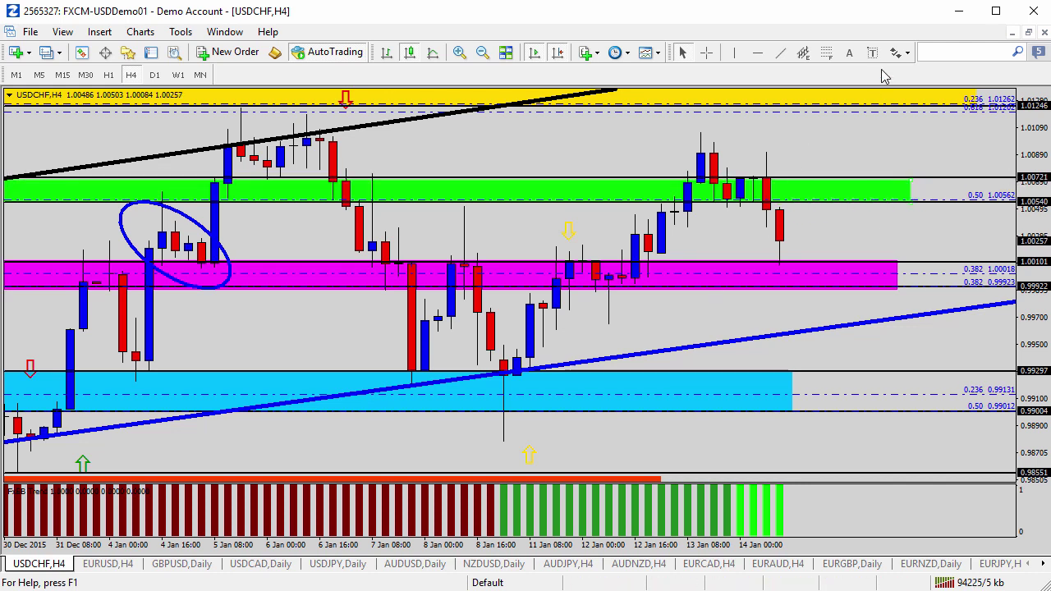
Step: Place an up arrow and a down arrow beneath it in the magenta zone, just after the latest candle
left_click(904, 53)
left_click(910, 118)
left_click(806, 276)
left_click(898, 53)
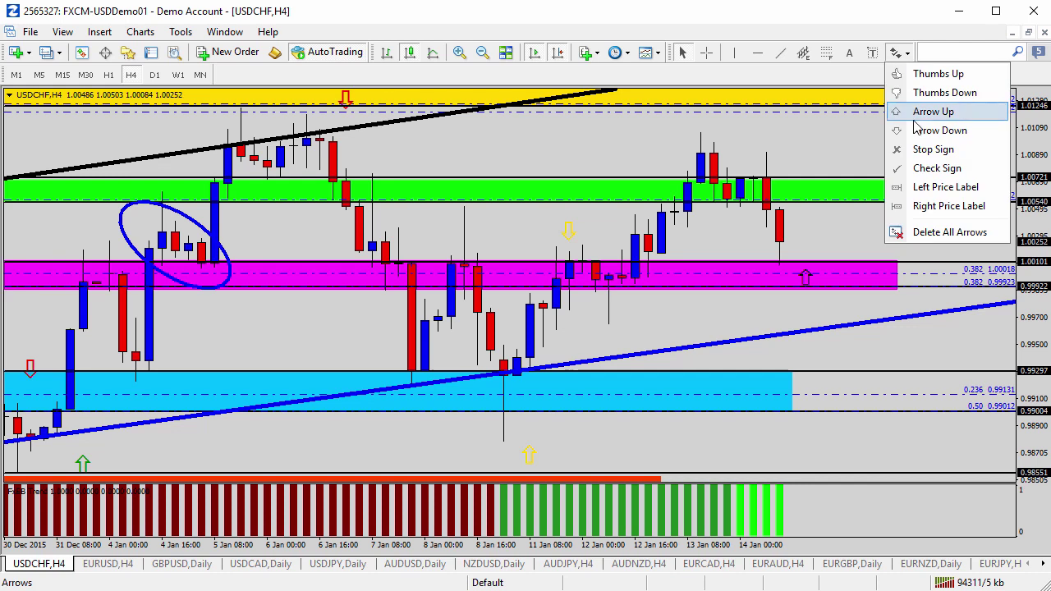
left_click(924, 127)
left_click(804, 280)
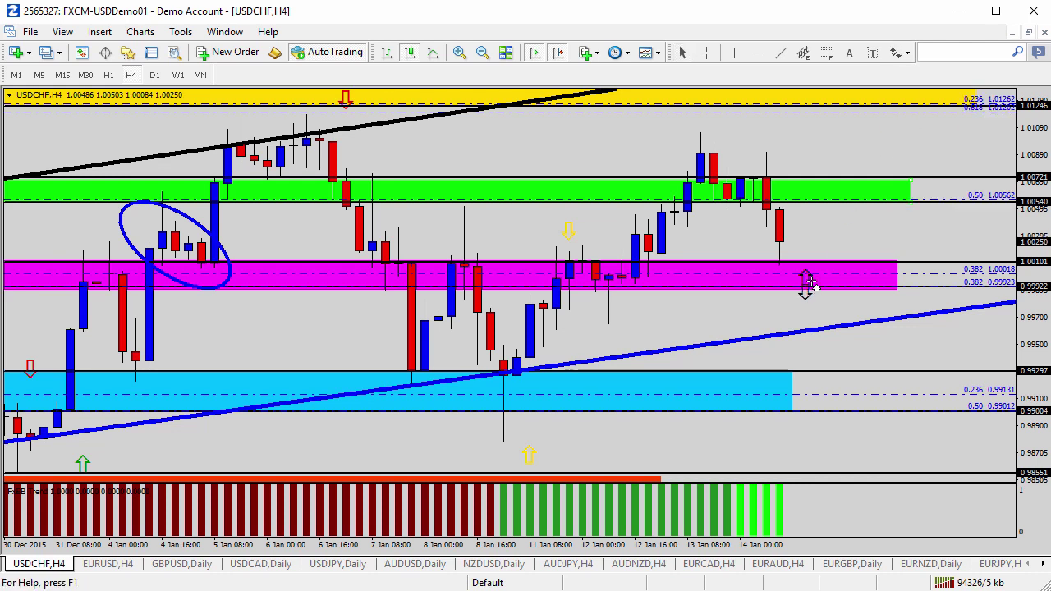
Step: Extend the light blue zone well beyond the latest candle and place an up arrow near its upper edge
double_click(791, 415)
left_click_drag(792, 417, 951, 415)
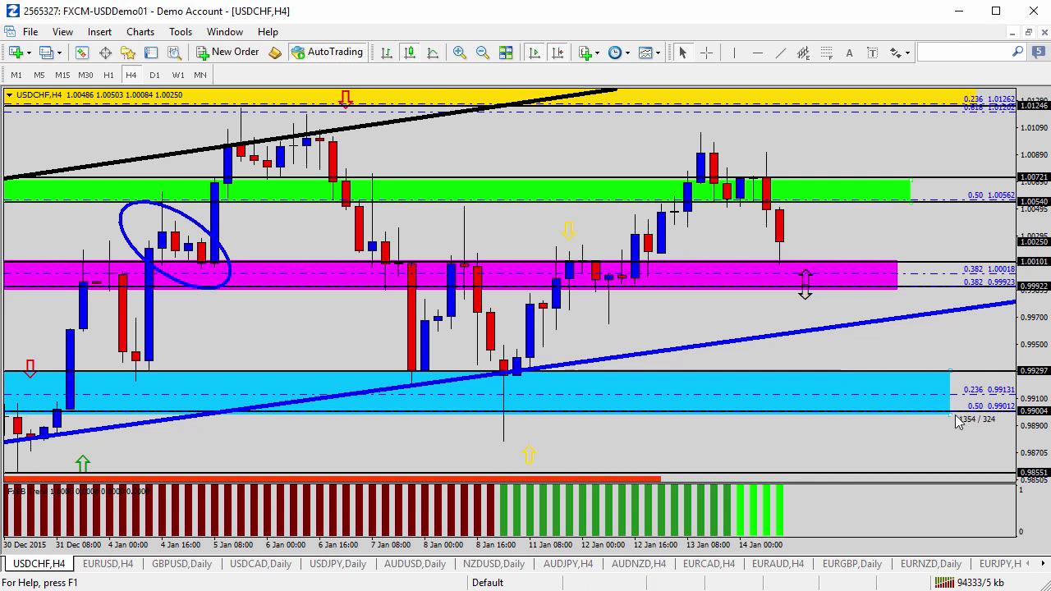
left_click(897, 52)
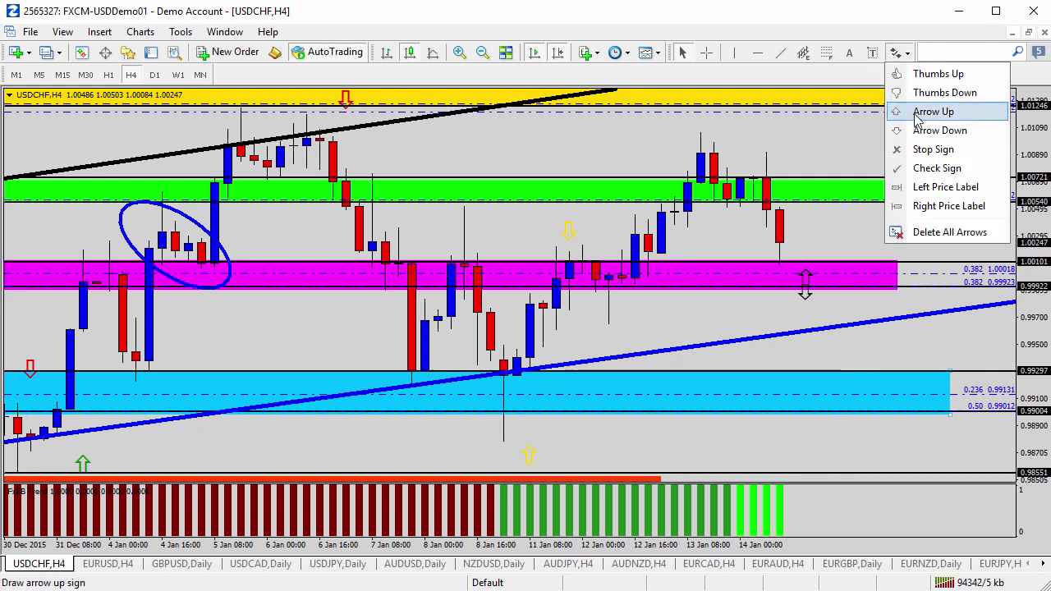
left_click(930, 110)
left_click(805, 379)
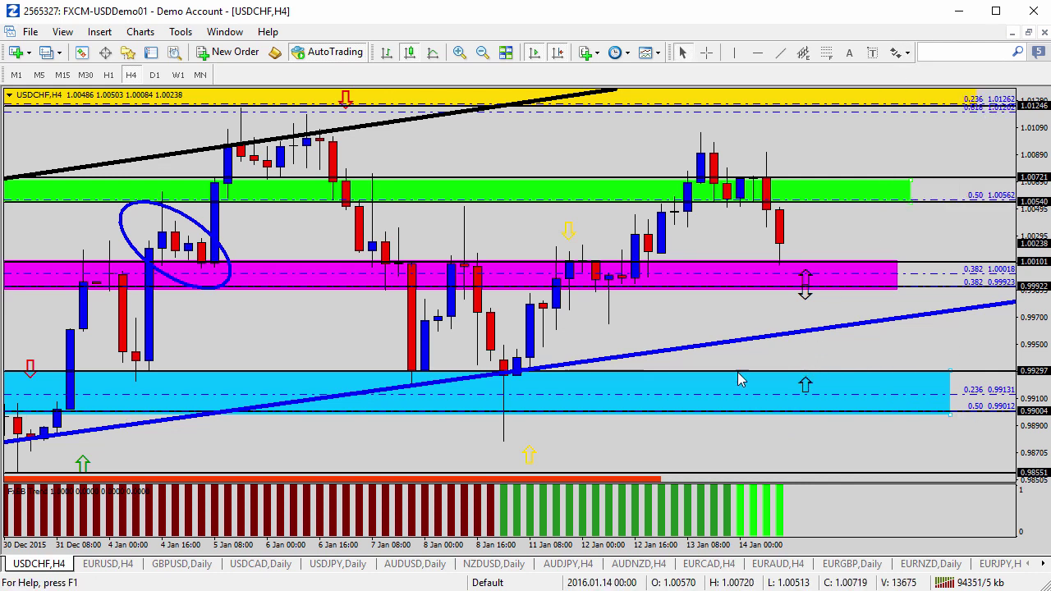
Step: Place an up arrow at the green zone's upper edge and a down arrow in the yellow zone above it
left_click(897, 52)
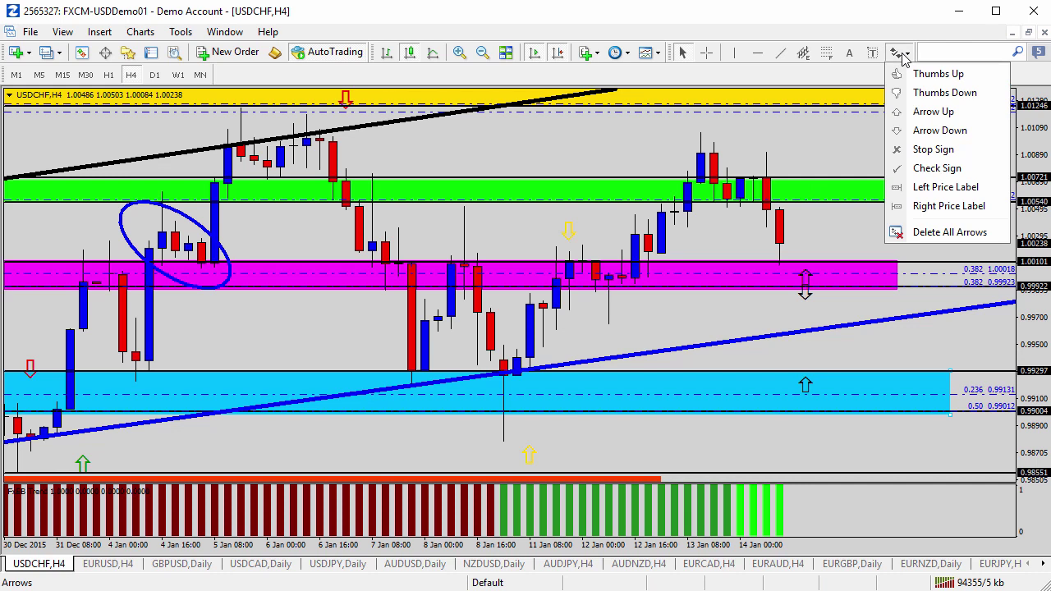
left_click(929, 128)
left_click(802, 162)
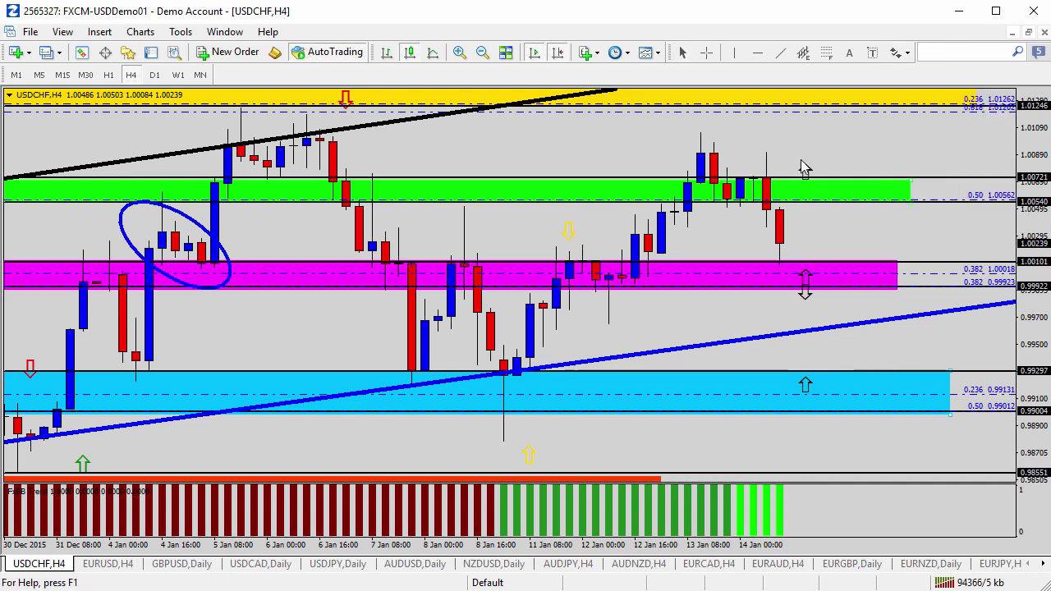
left_click(897, 52)
left_click(899, 129)
left_click(806, 103)
Step: Move the green zone's up arrow down inside the zone and add a down arrow at the zone's lower edge
double_click(806, 167)
left_click_drag(805, 167, 806, 186)
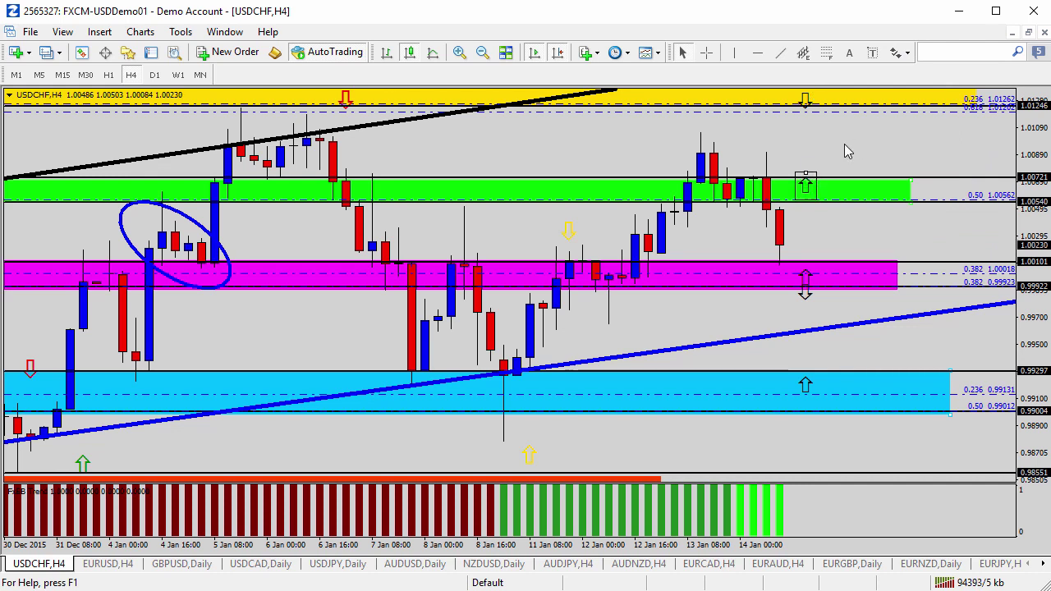
left_click(908, 53)
left_click(940, 130)
left_click(806, 196)
left_click(805, 179)
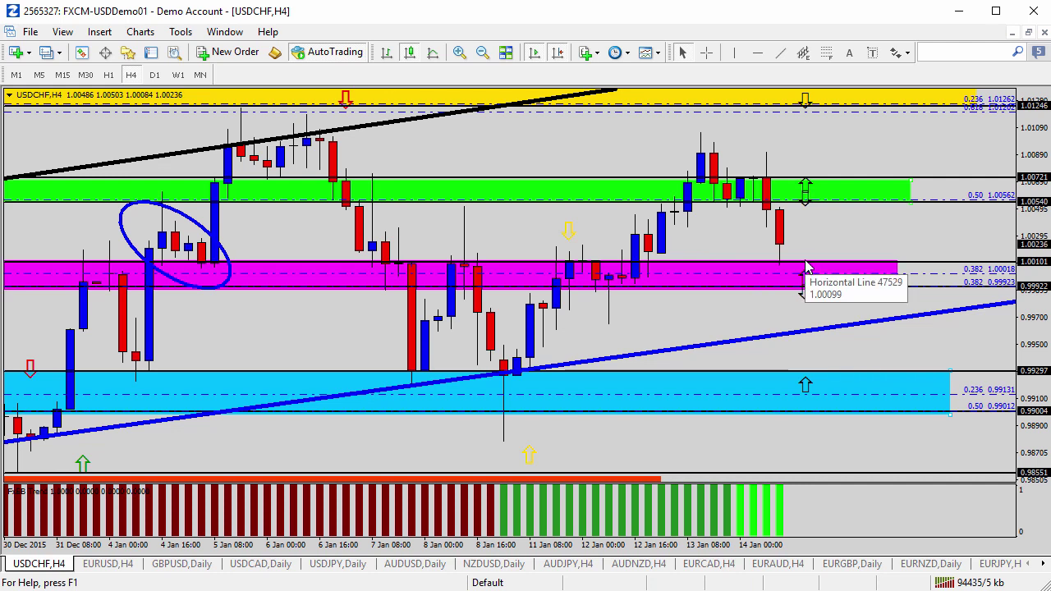
Step: Show EURUSD on the daily timeframe and extend the black rectangle and the orange-red zone by one candle beyond the latest one
left_click(107, 564)
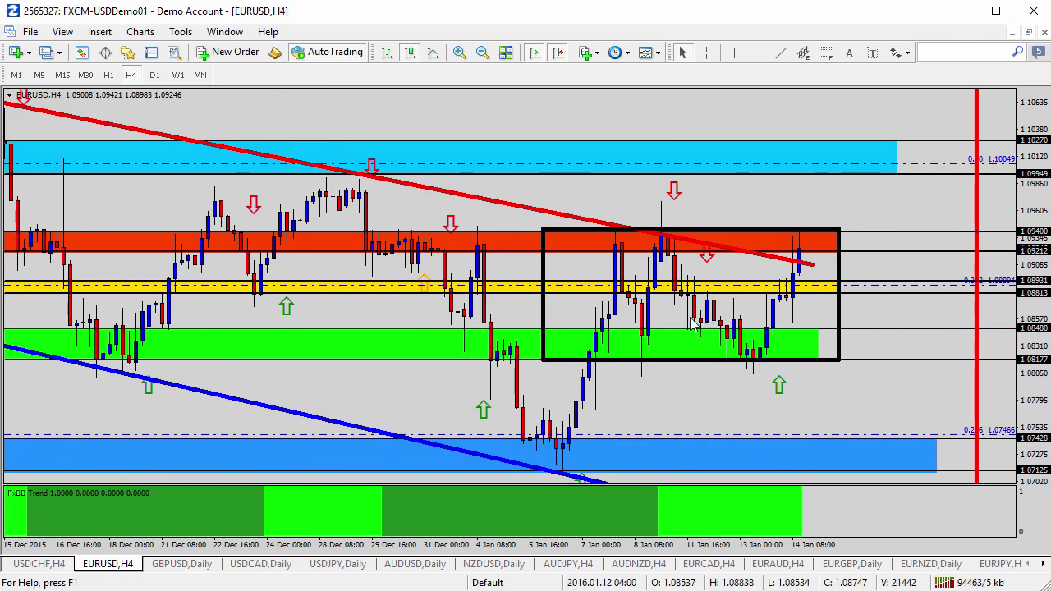
left_click(155, 75)
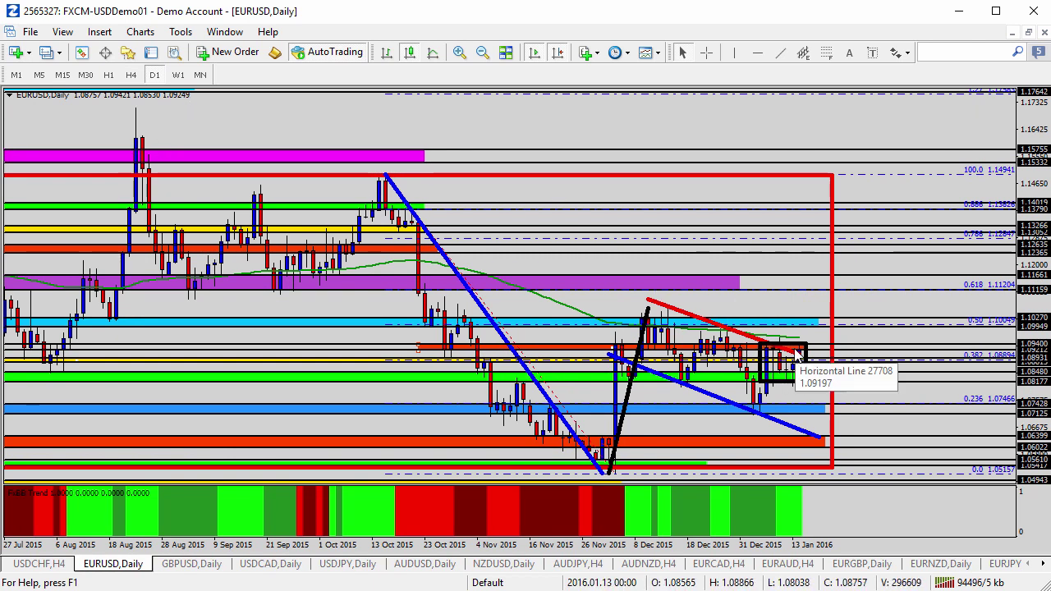
left_click(459, 52)
left_click(455, 58)
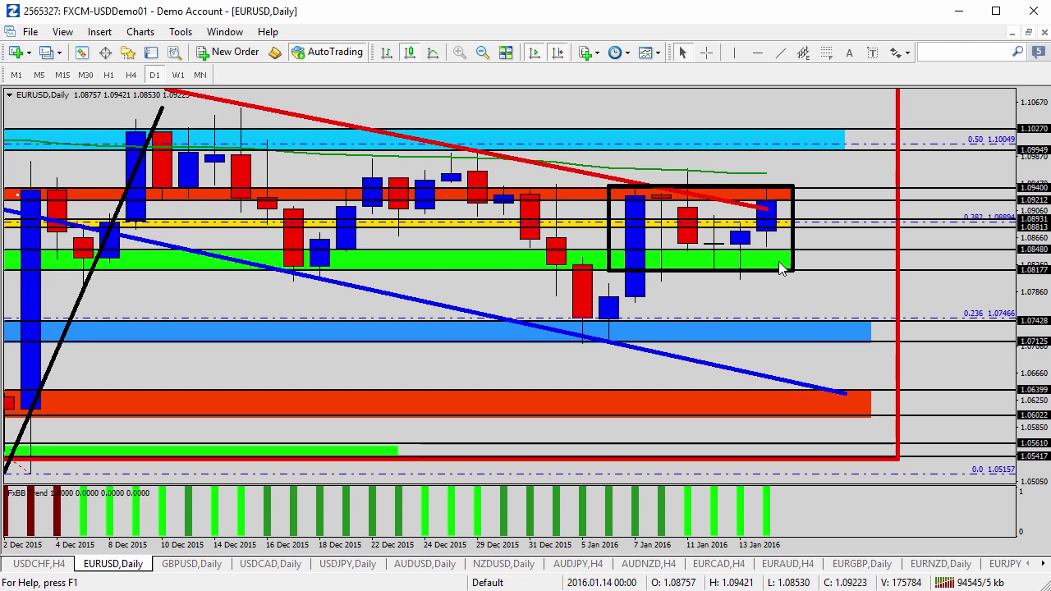
left_click_drag(794, 188, 821, 190)
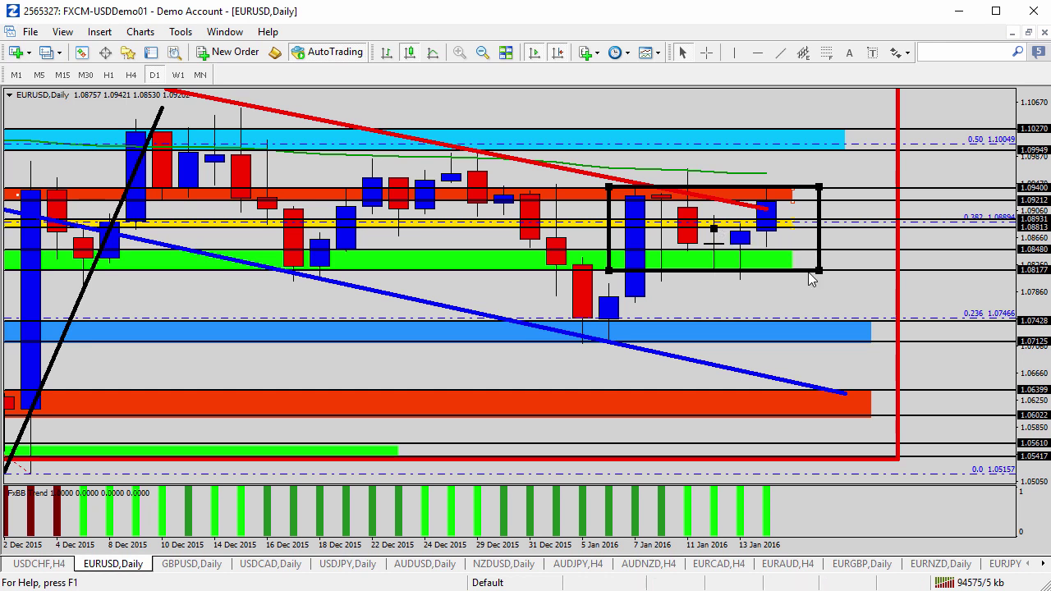
left_click_drag(790, 204, 818, 210)
Step: Place a down arrow in the orange-red zone and an up arrow just above it, after the latest candle
left_click(901, 52)
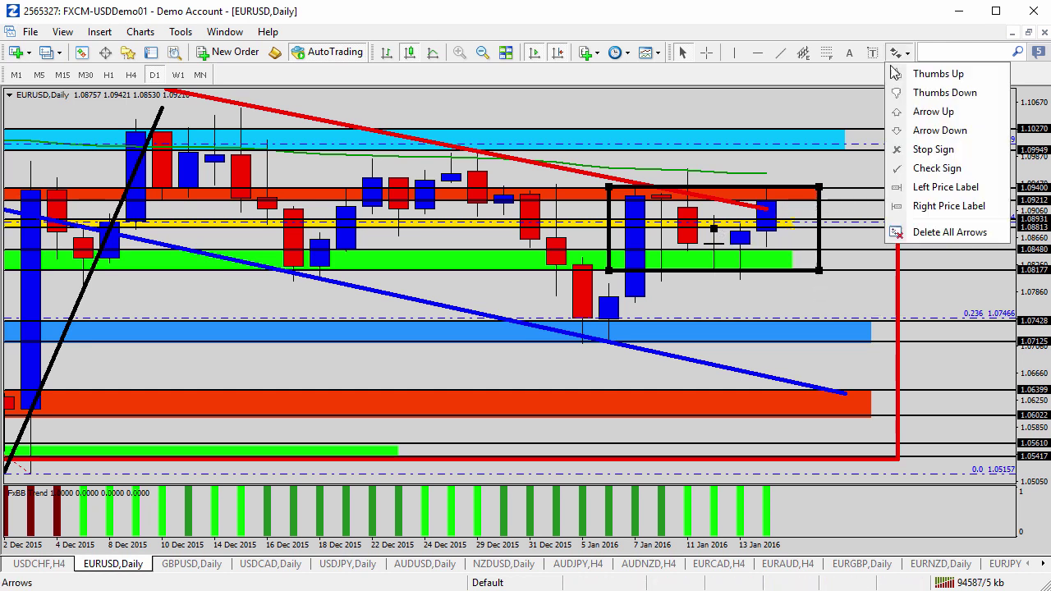
left_click(897, 128)
left_click(793, 185)
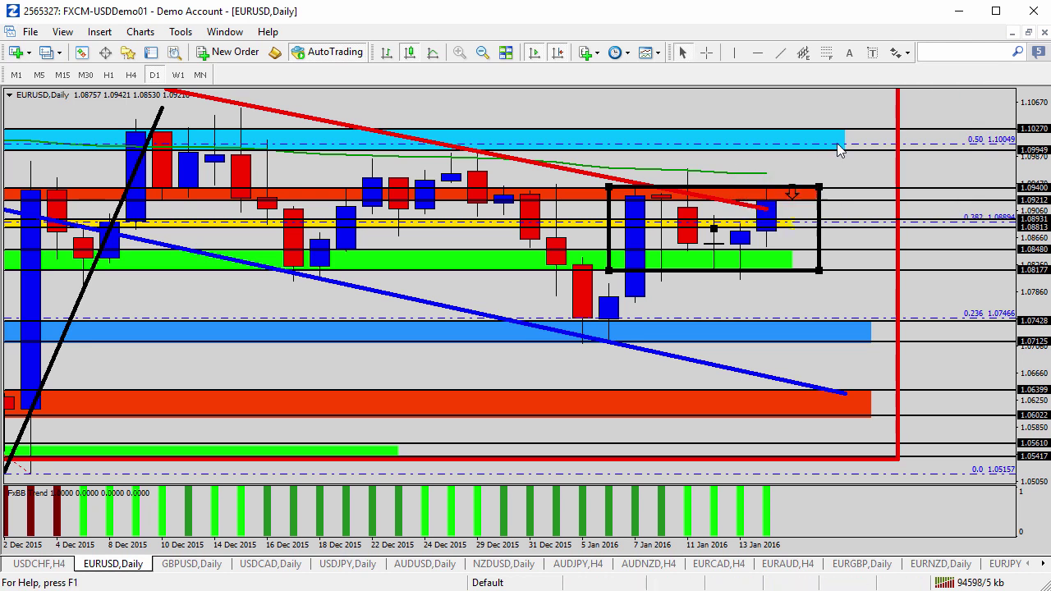
left_click(900, 52)
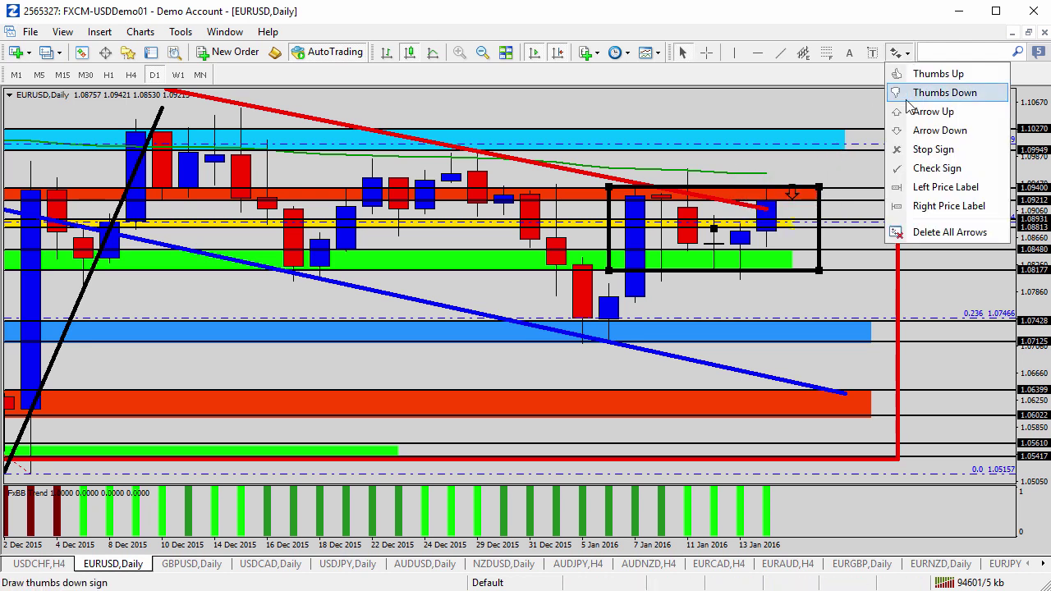
left_click(908, 110)
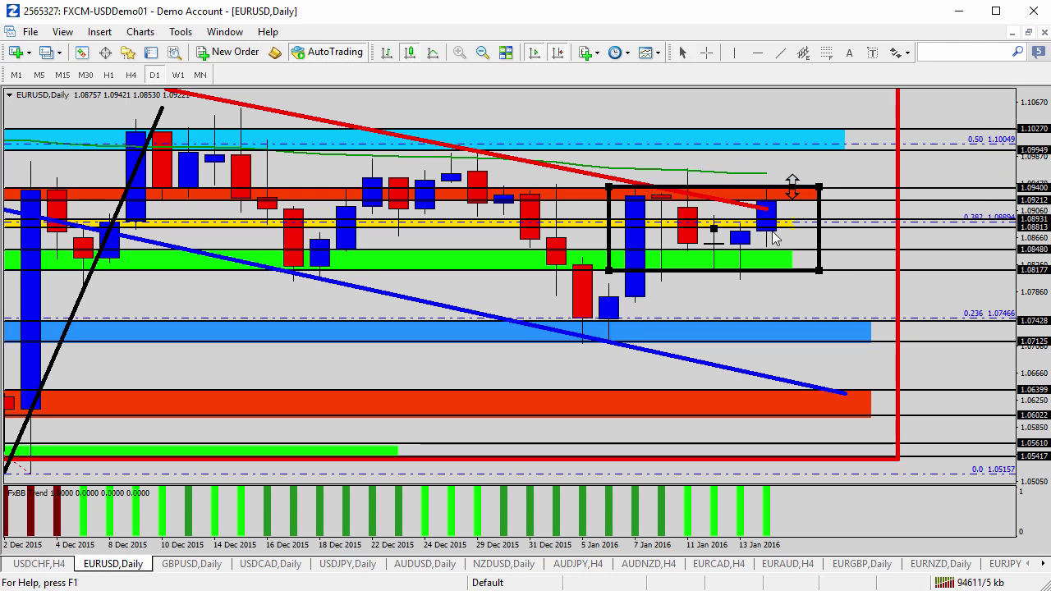
Step: Place a down arrow in the light blue zone near 1.1005 and another at the lower edge of the green zone
left_click(901, 53)
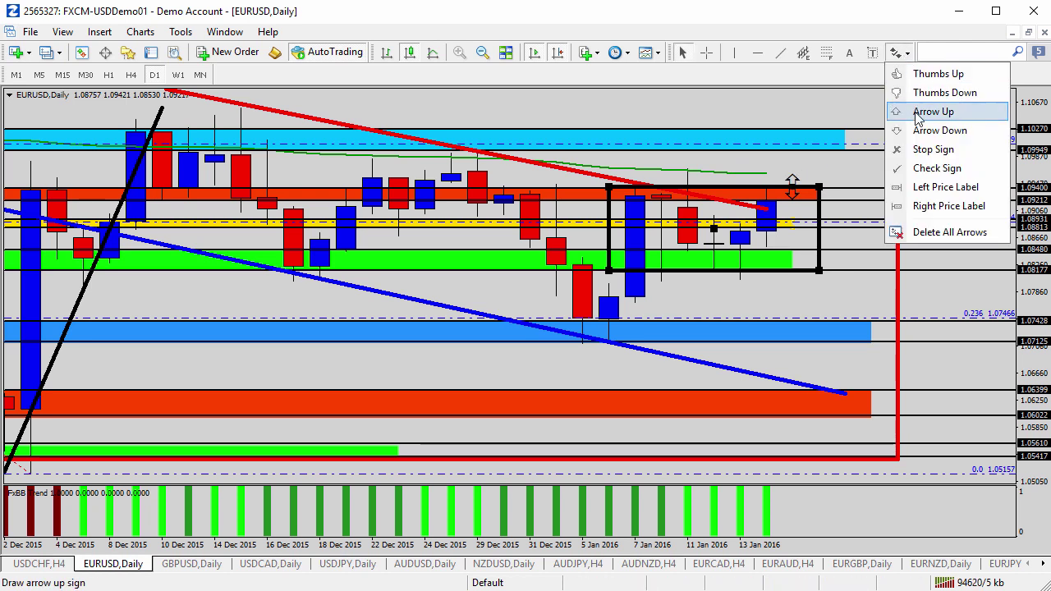
left_click(914, 131)
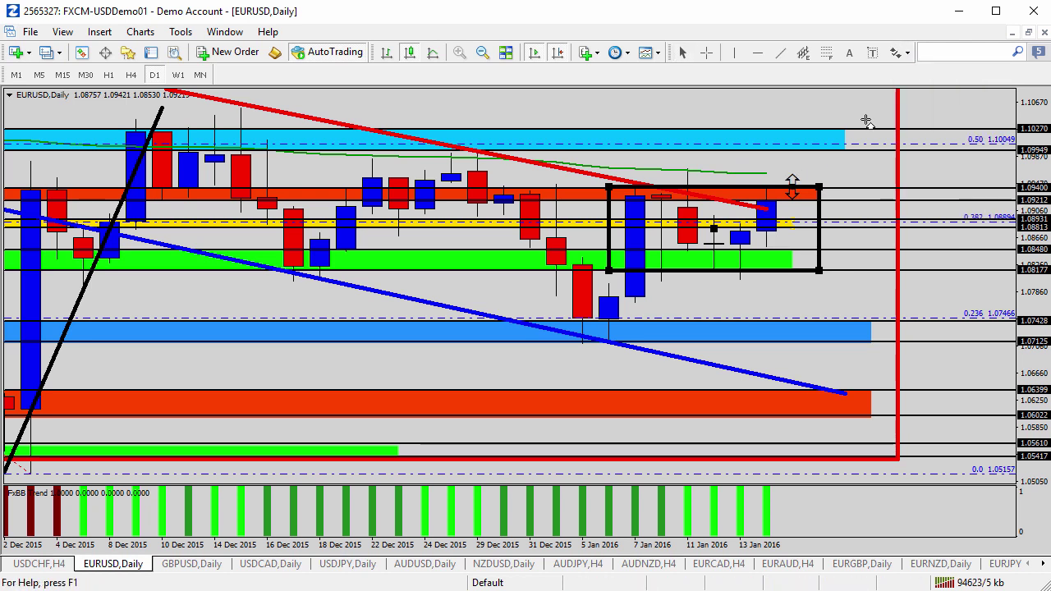
left_click(790, 132)
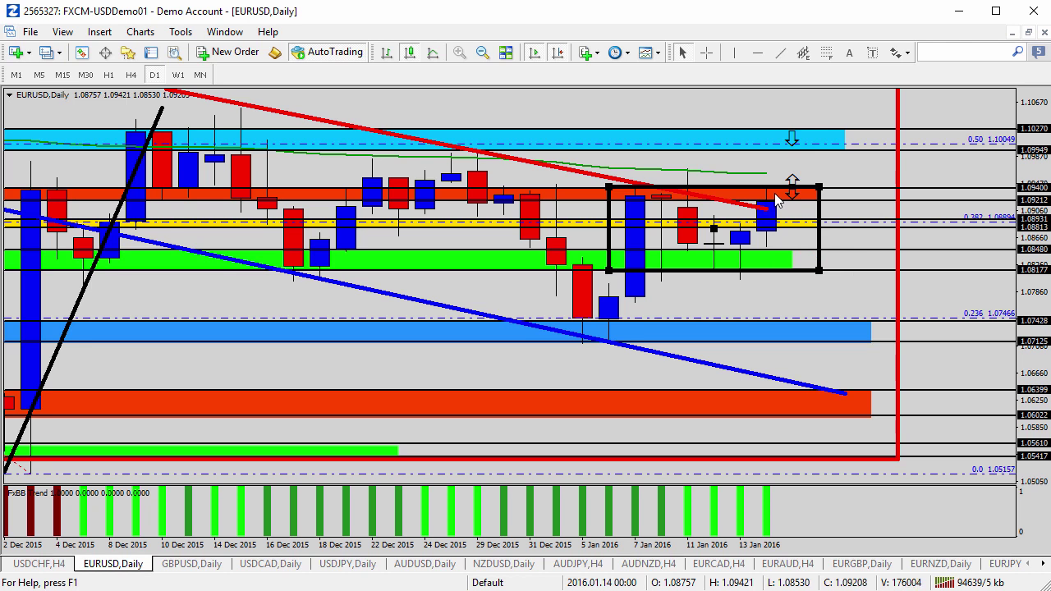
left_click(897, 53)
left_click(914, 128)
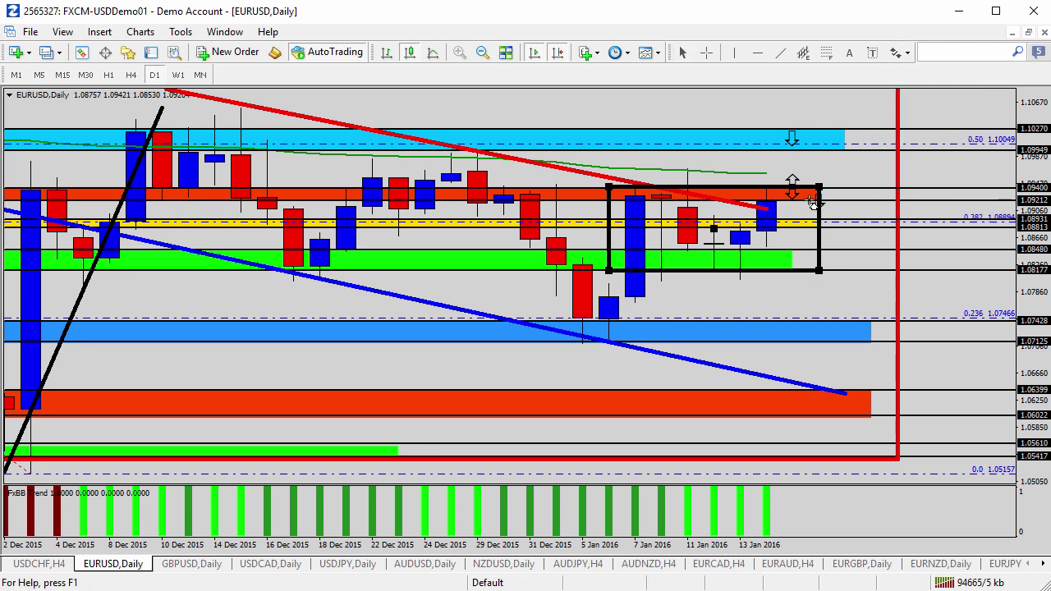
left_click(794, 265)
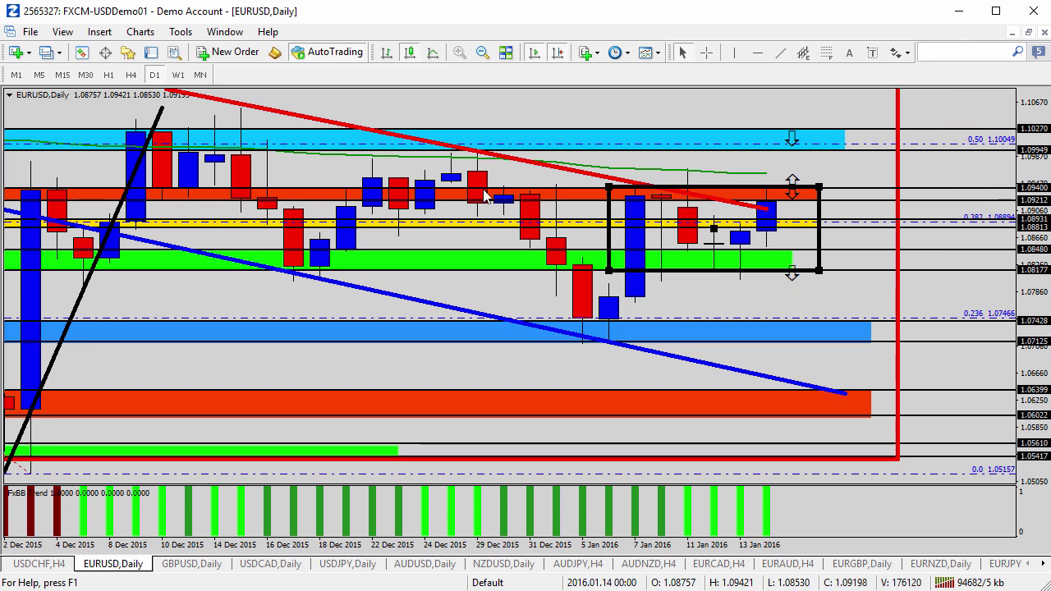
Step: Switch EURUSD to H4 and lower the upper pair of arrows so they sit at the orange-red zone's edges
left_click(131, 74)
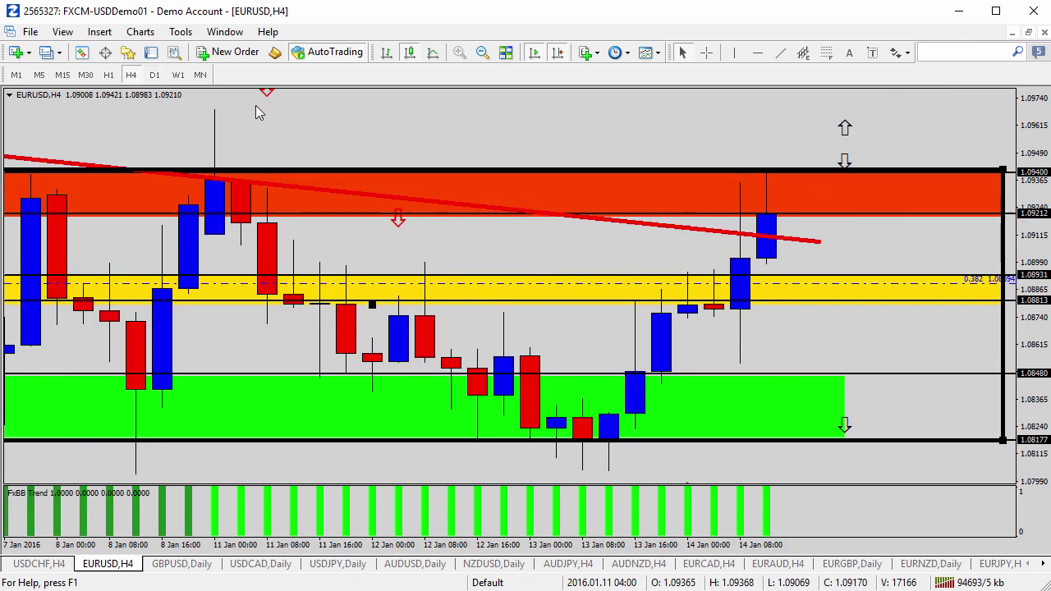
left_click(487, 56)
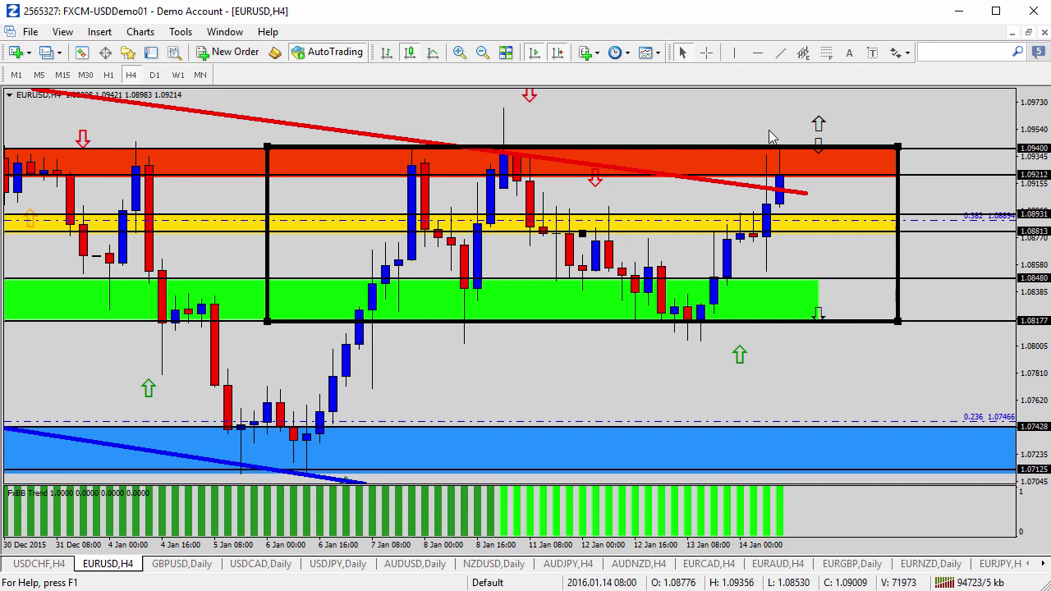
left_click_drag(821, 140, 821, 160)
double_click(819, 138)
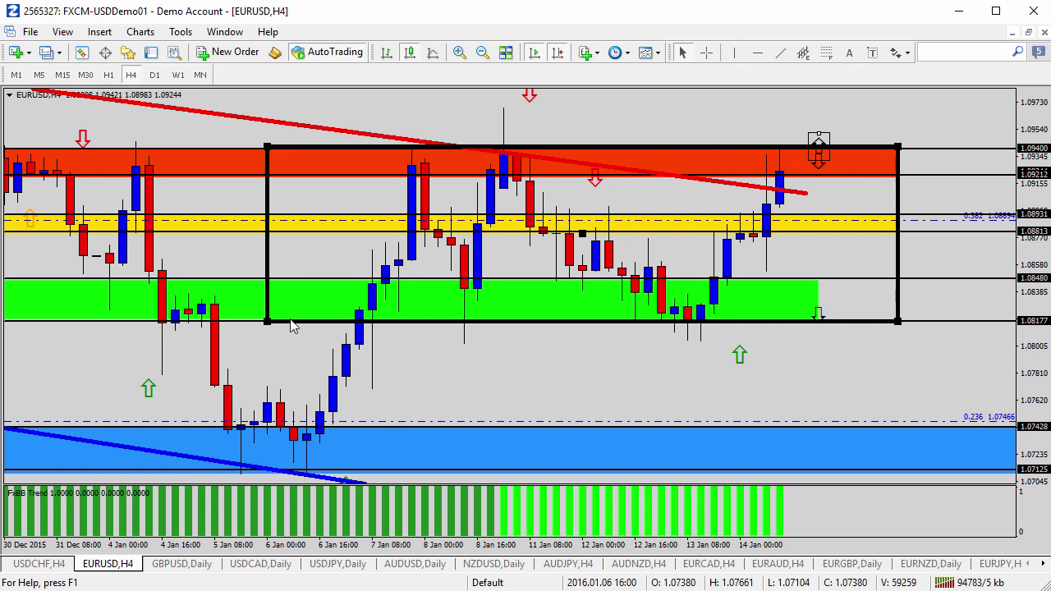
Step: Open the GBPUSD chart and review price against its zones on the weekly and daily timeframes
left_click(181, 563)
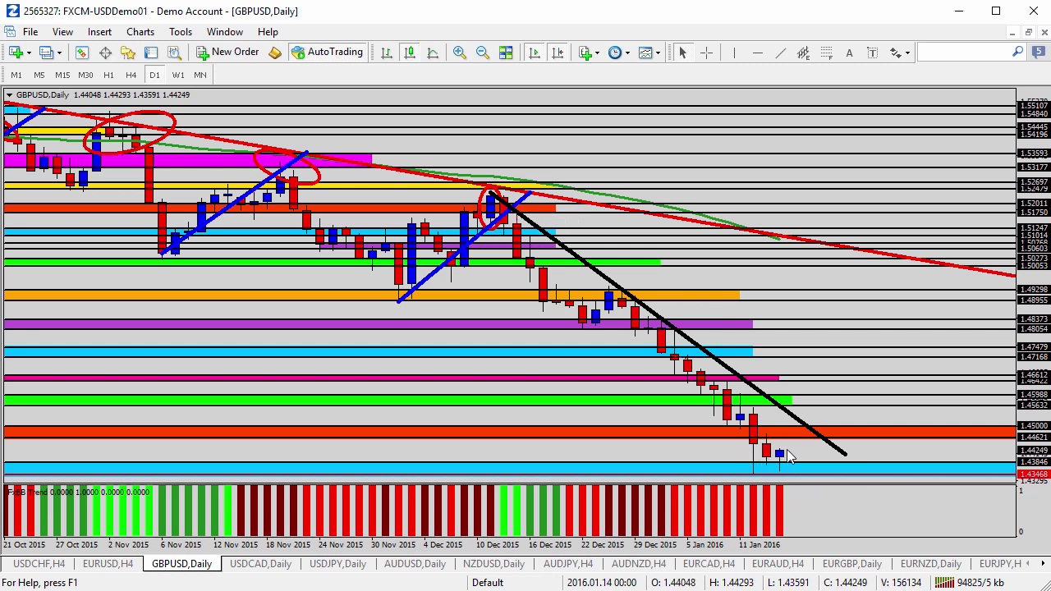
mouse_move(787, 454)
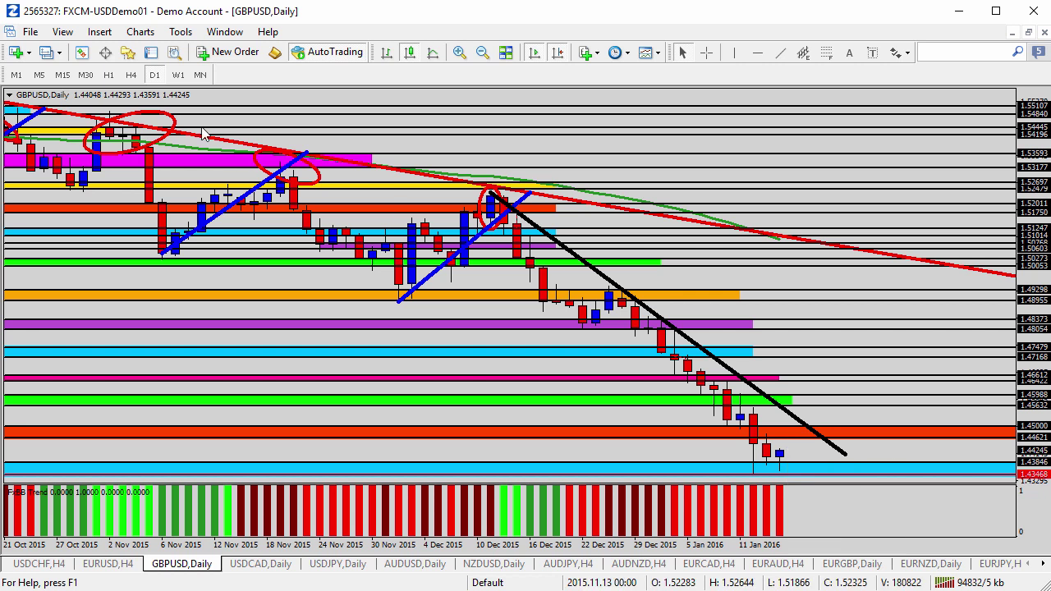
left_click(179, 74)
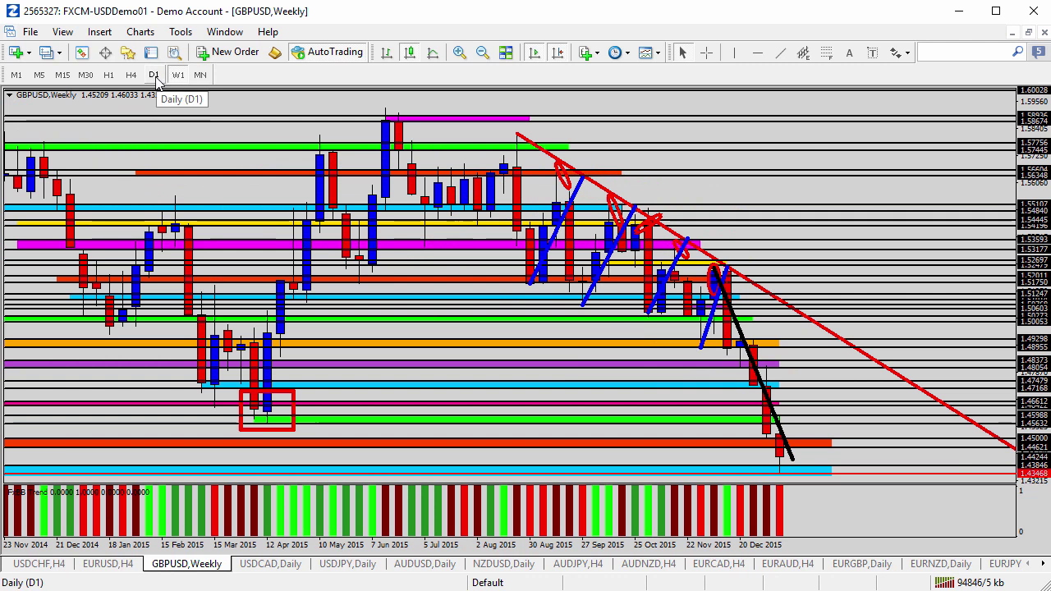
left_click(154, 75)
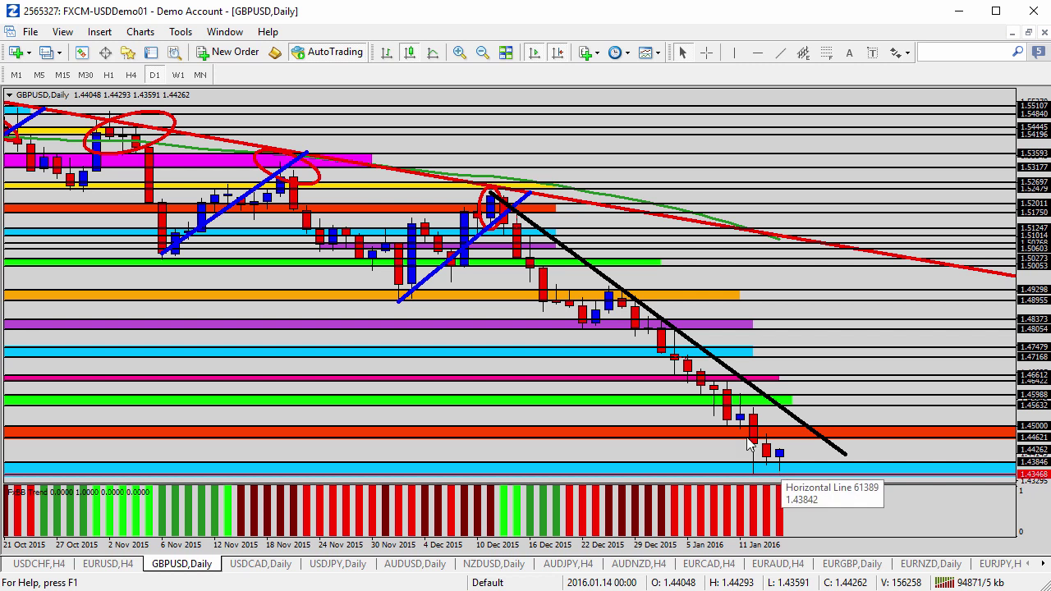
Step: Switch GBPUSD to H4 and place an up arrow at the top of the lowest light blue zone, after the latest candle
left_click(131, 77)
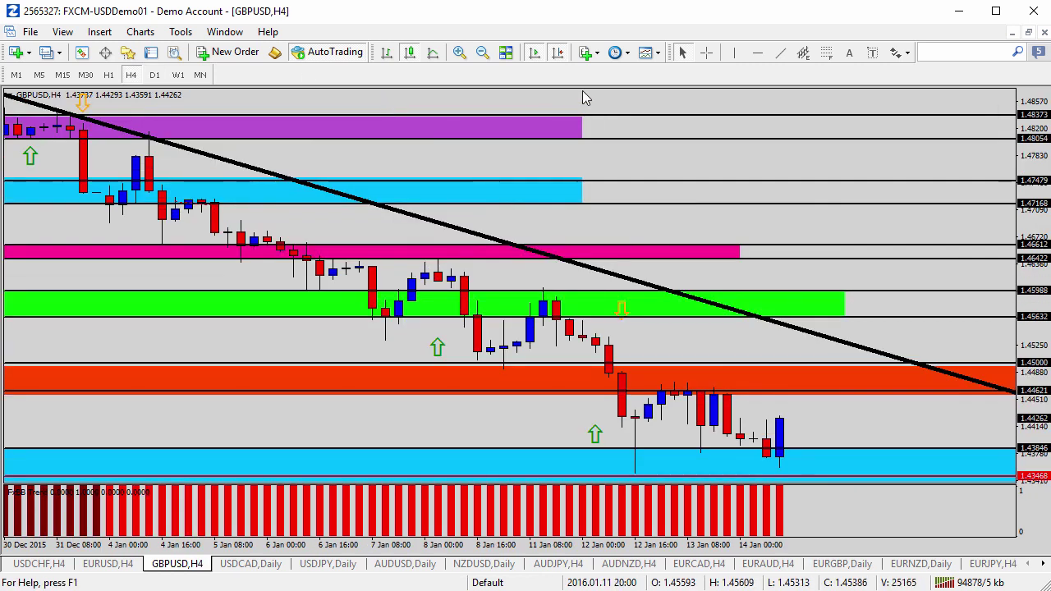
left_click(483, 52)
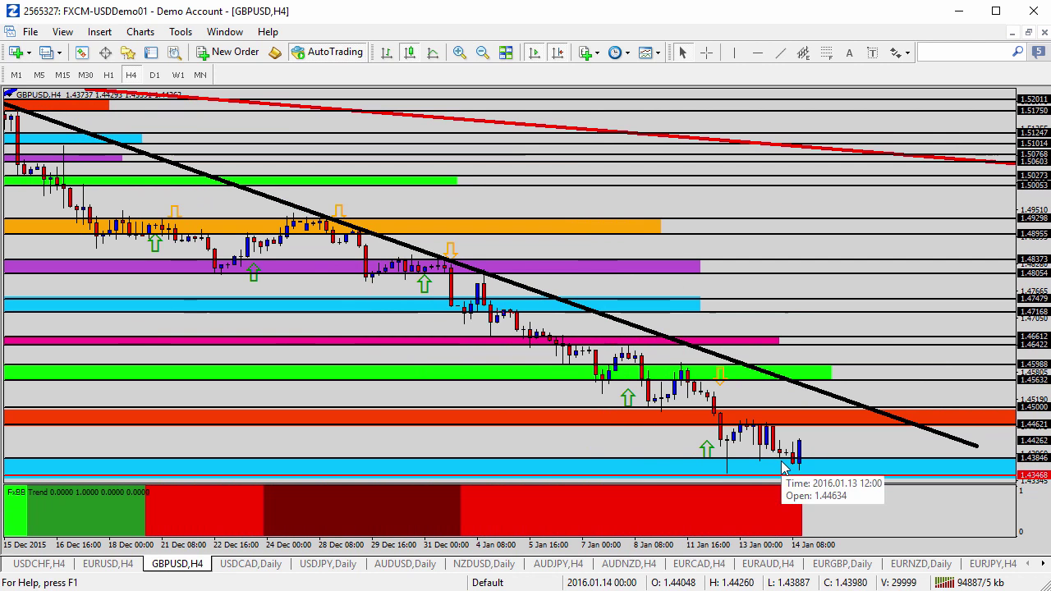
left_click(899, 52)
left_click(906, 110)
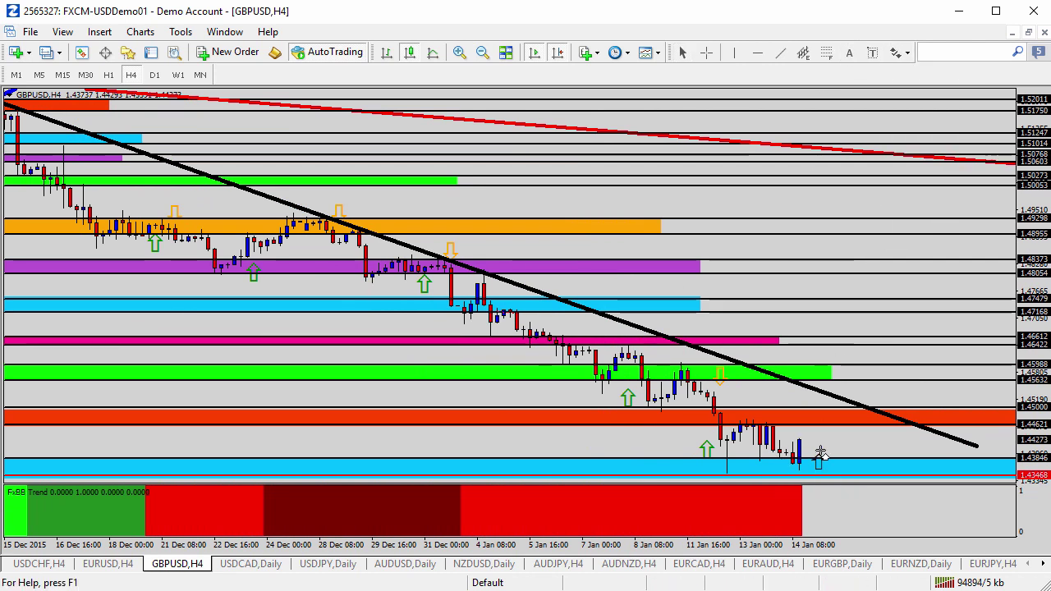
Step: Place a down arrow at the lower edge of the orange-red zone and an up arrow at its upper edge, after the latest candle
left_click(899, 52)
left_click(913, 131)
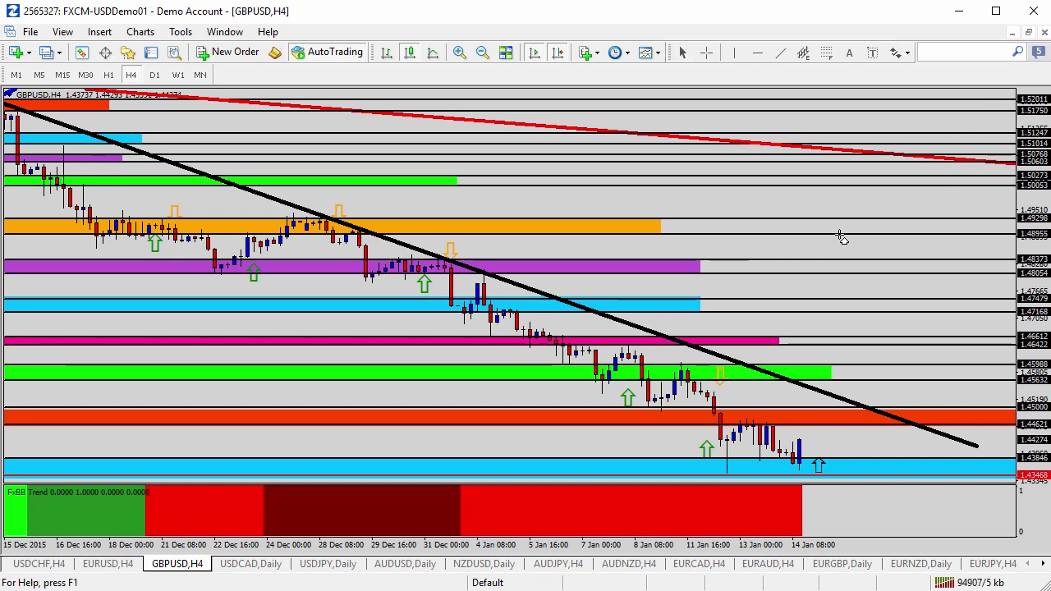
left_click(819, 417)
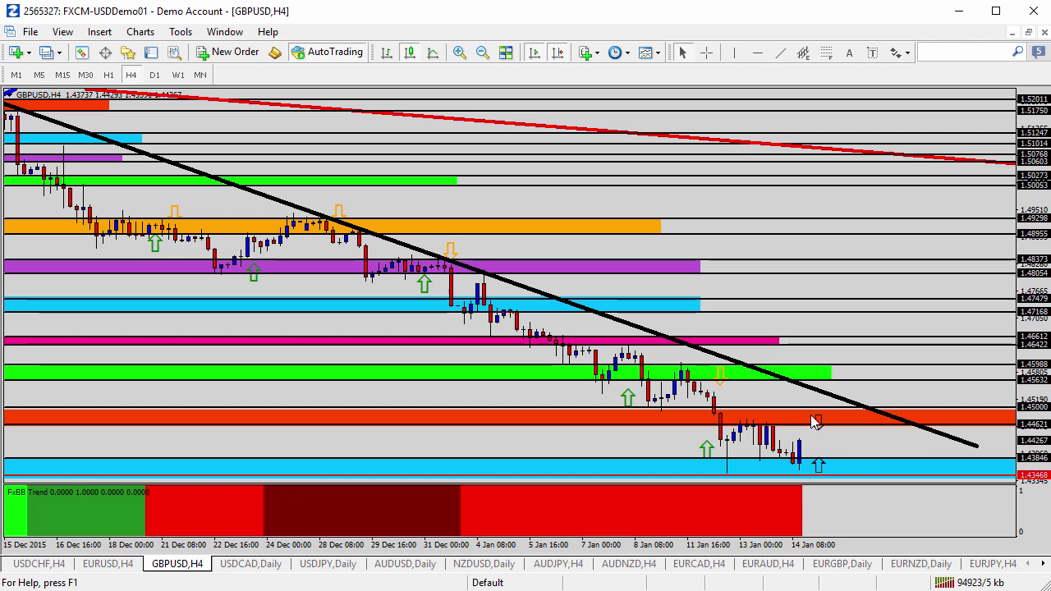
left_click(908, 52)
left_click(916, 92)
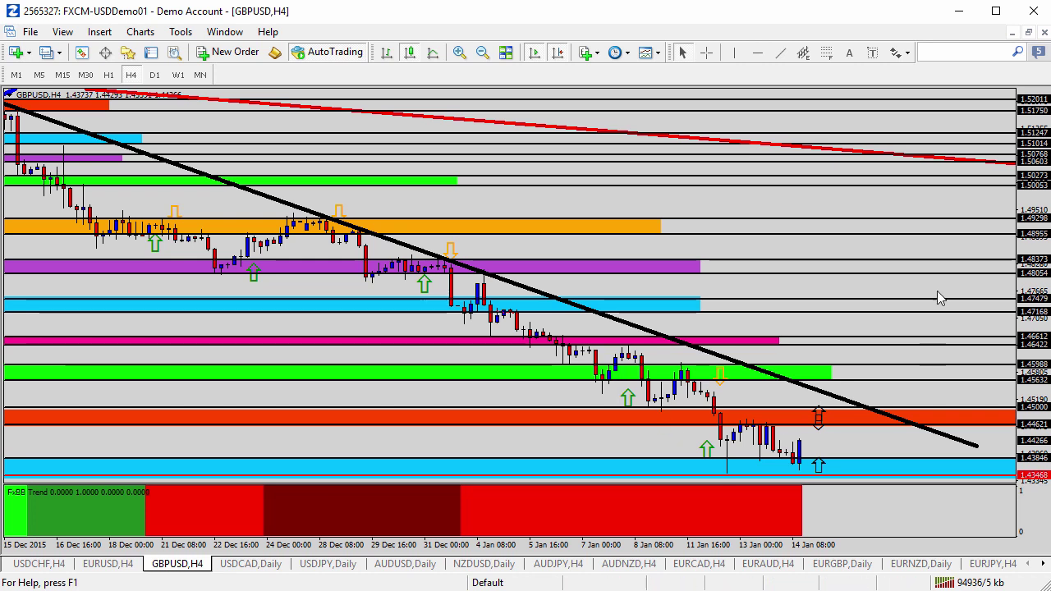
Step: Place a down arrow at the lower edge of the lowest light blue zone, beneath the up arrow there
left_click_drag(1038, 275, 973, 101)
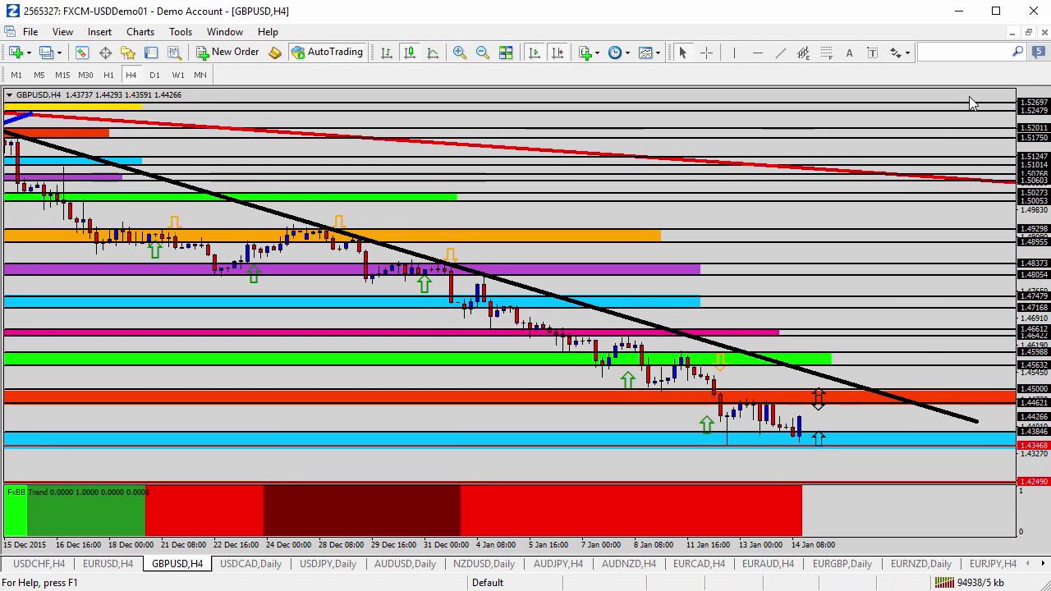
left_click(905, 51)
left_click(938, 130)
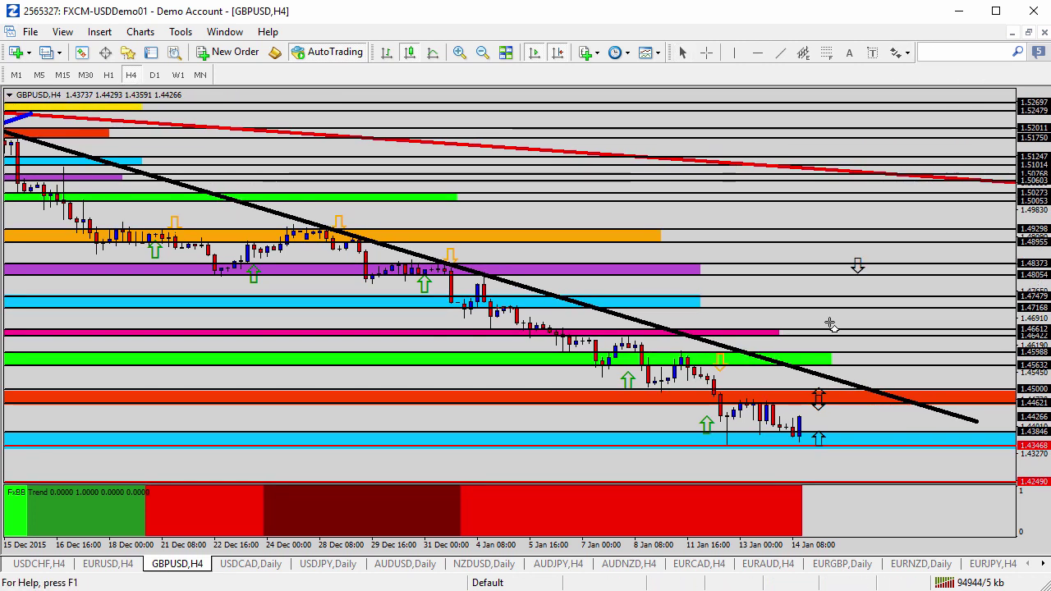
left_click(818, 439)
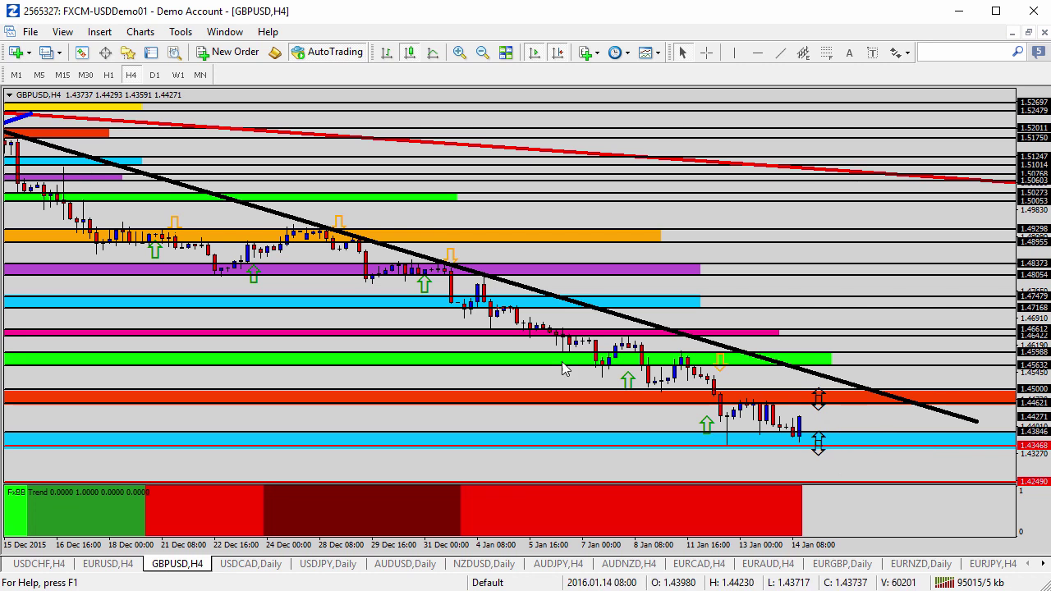
Step: Open the USDCAD chart on H4 and place an up arrow in the yellow zone between 1.42048 and 1.42430
left_click(248, 563)
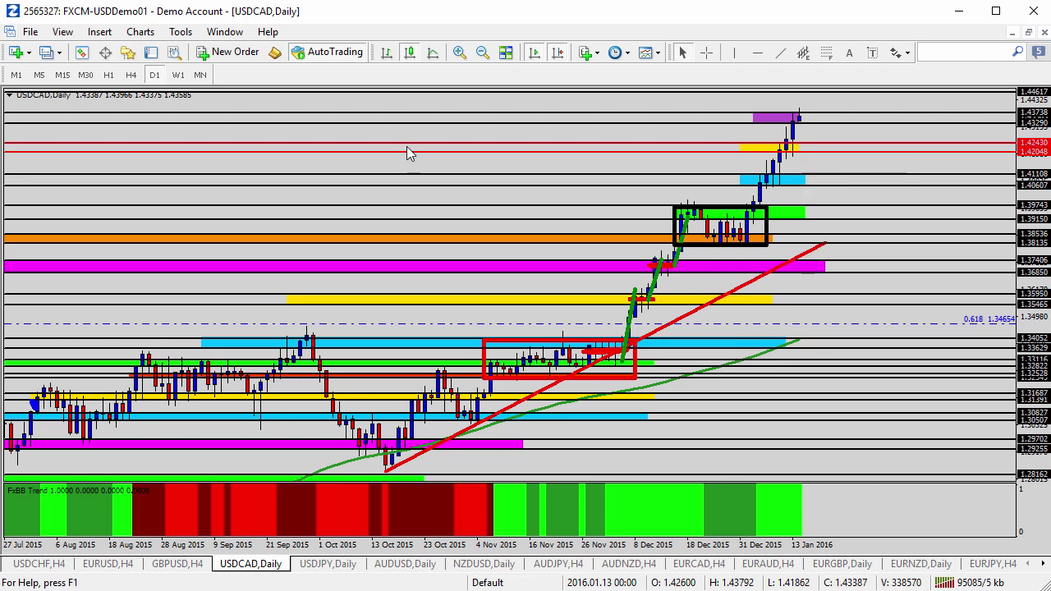
left_click(130, 75)
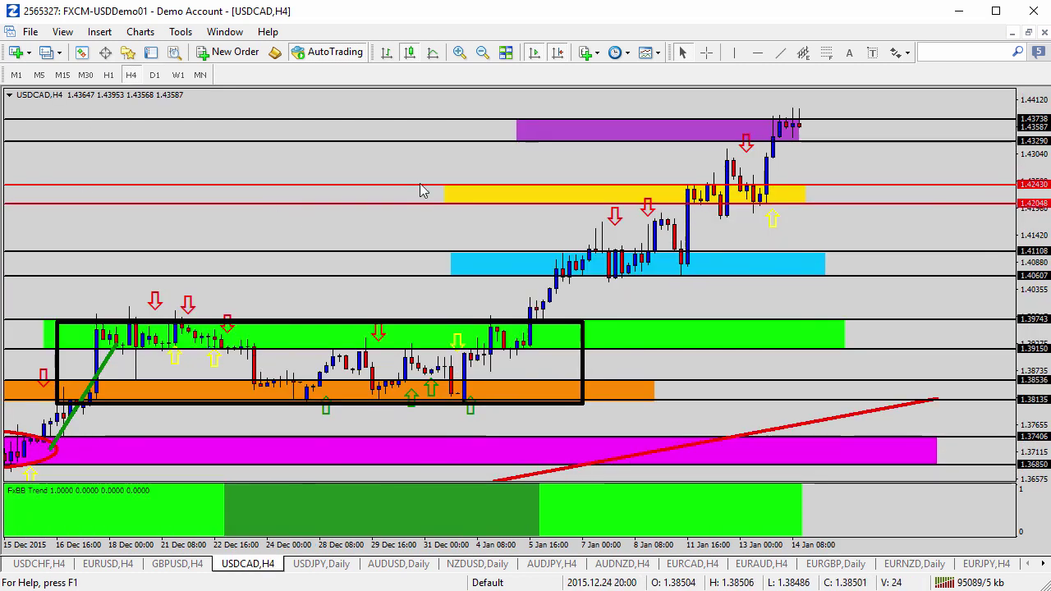
left_click(897, 52)
left_click(907, 110)
left_click(799, 186)
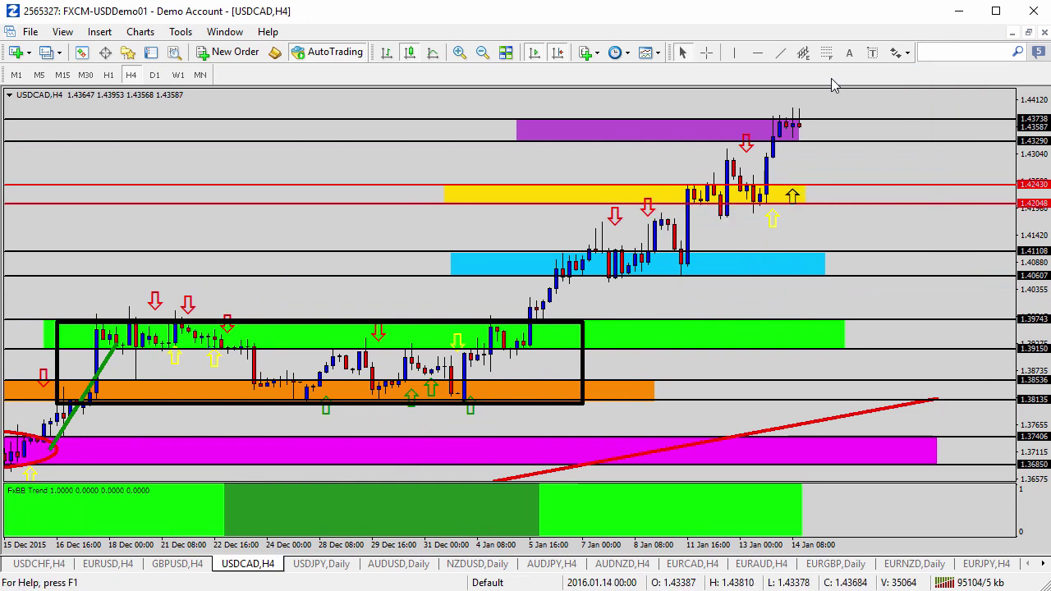
Step: Measure the price rise from the yellow zone to the purple zone, and shift the purple zone forward in time past the latest candle
left_click(704, 53)
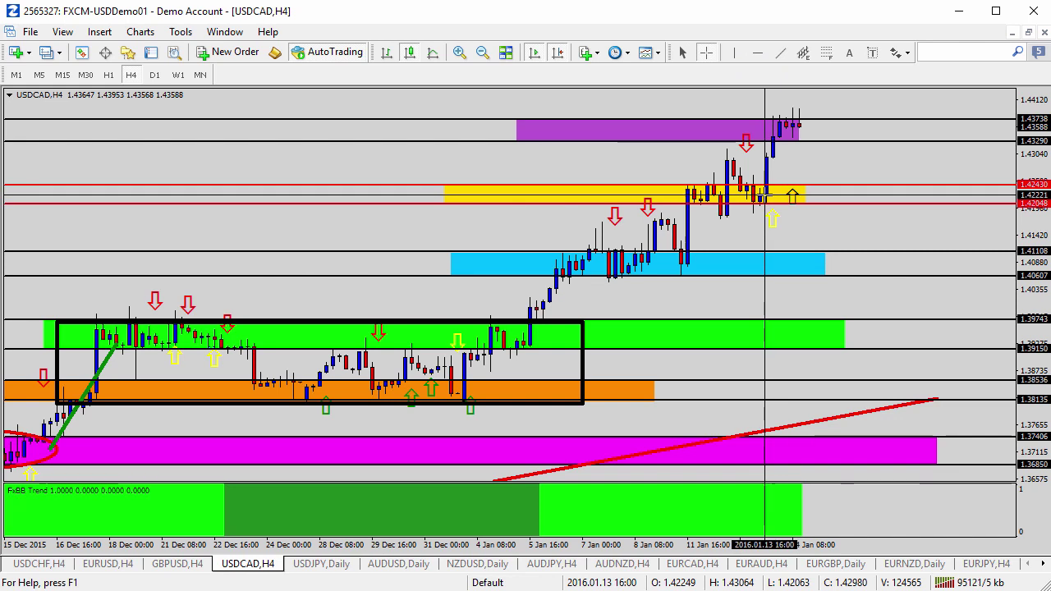
left_click_drag(766, 195, 797, 122)
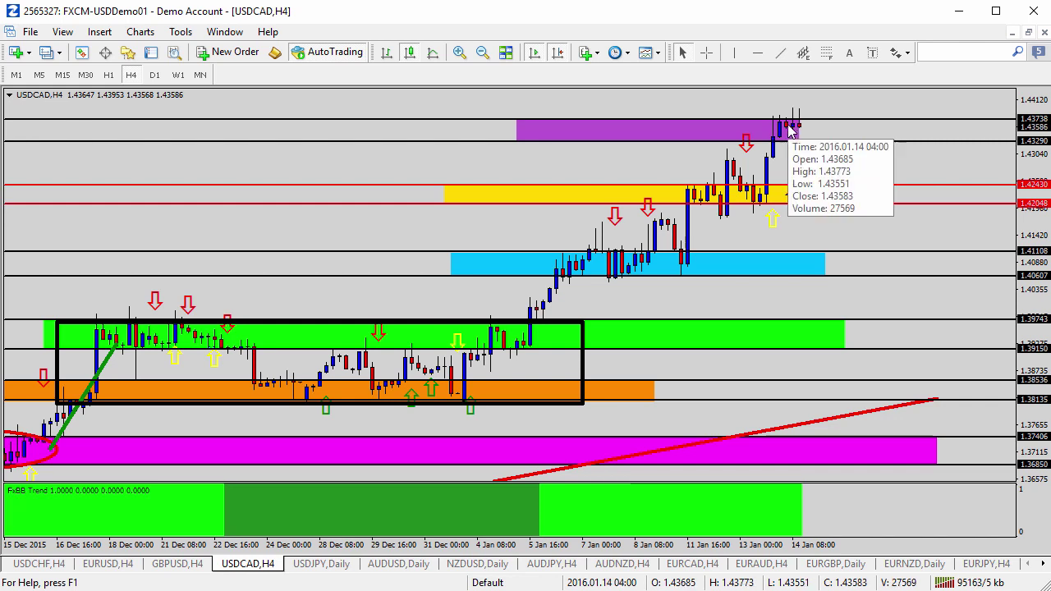
double_click(664, 130)
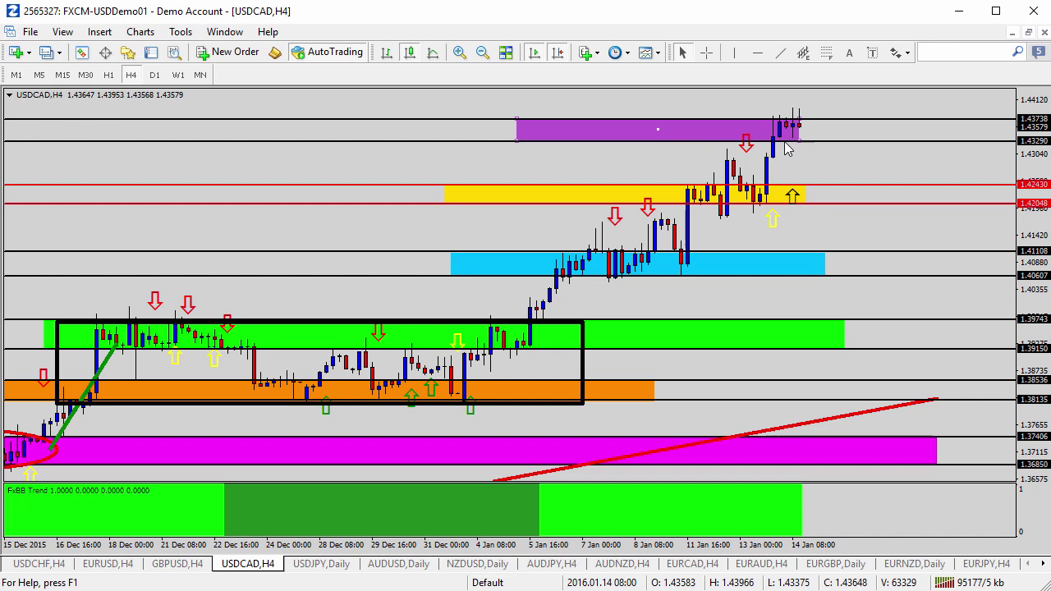
left_click_drag(650, 131, 745, 132)
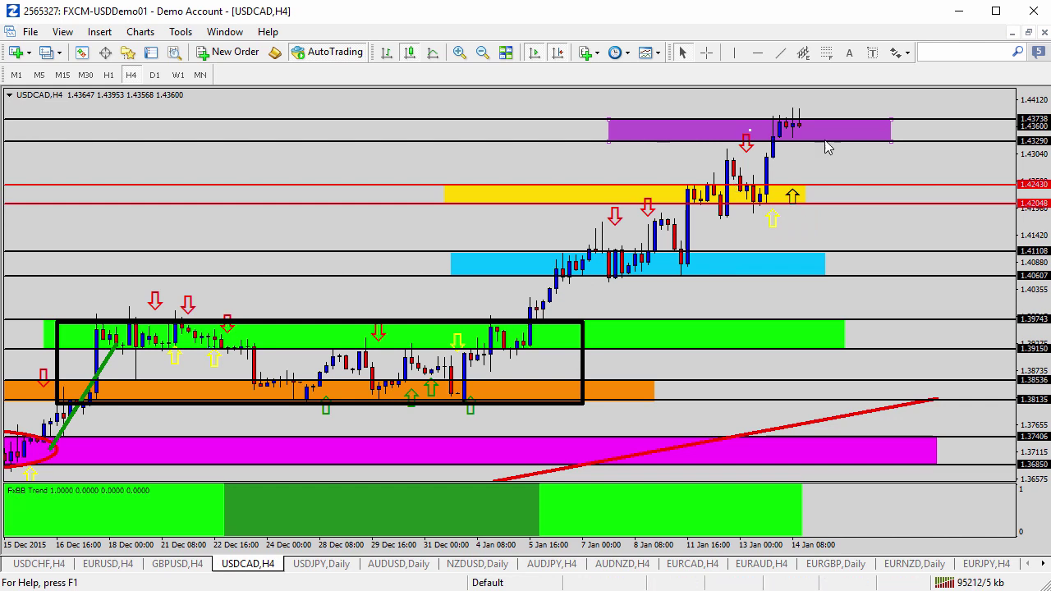
Step: Place an up arrow at the purple zone's upper edge and a down arrow at its lower edge, after the latest candle
left_click(903, 52)
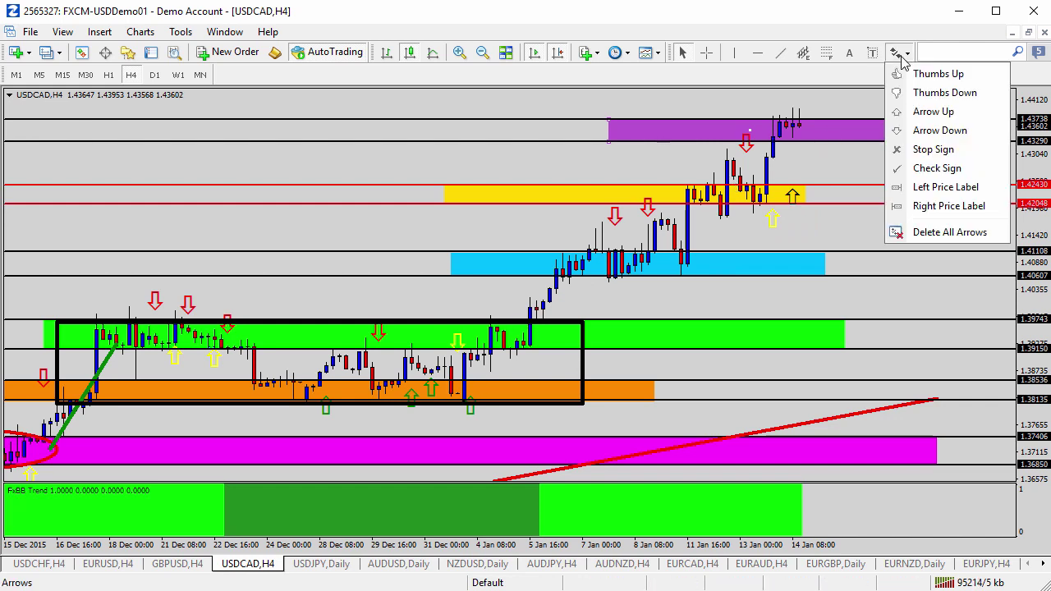
left_click(912, 106)
left_click(824, 110)
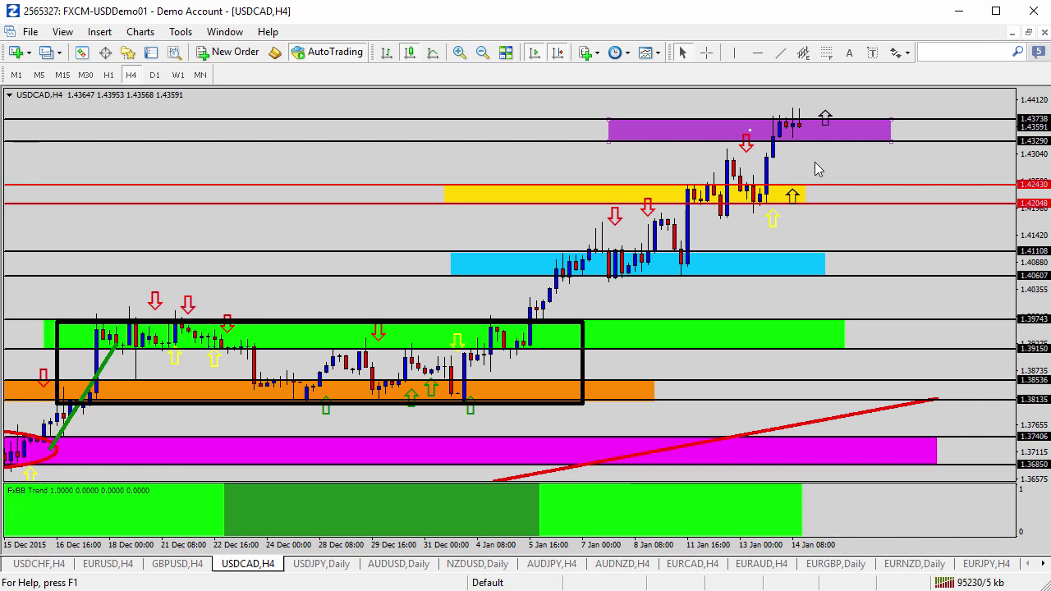
left_click(908, 56)
left_click(918, 133)
left_click(825, 141)
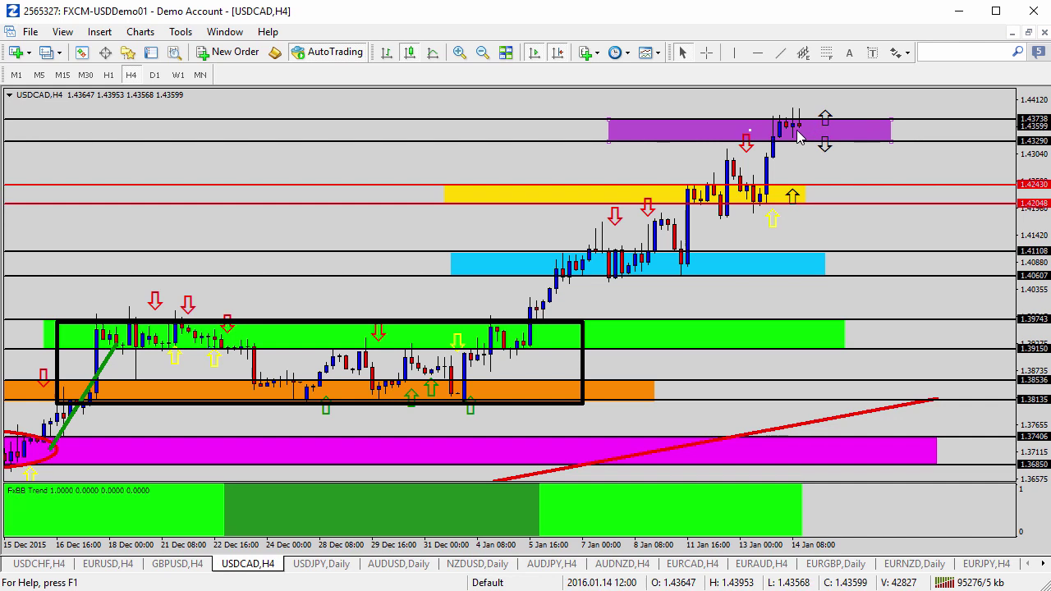
Step: Open the USDJPY chart and review price against its zones and trendlines on the daily and weekly timeframes, finishing close up on daily
left_click(325, 563)
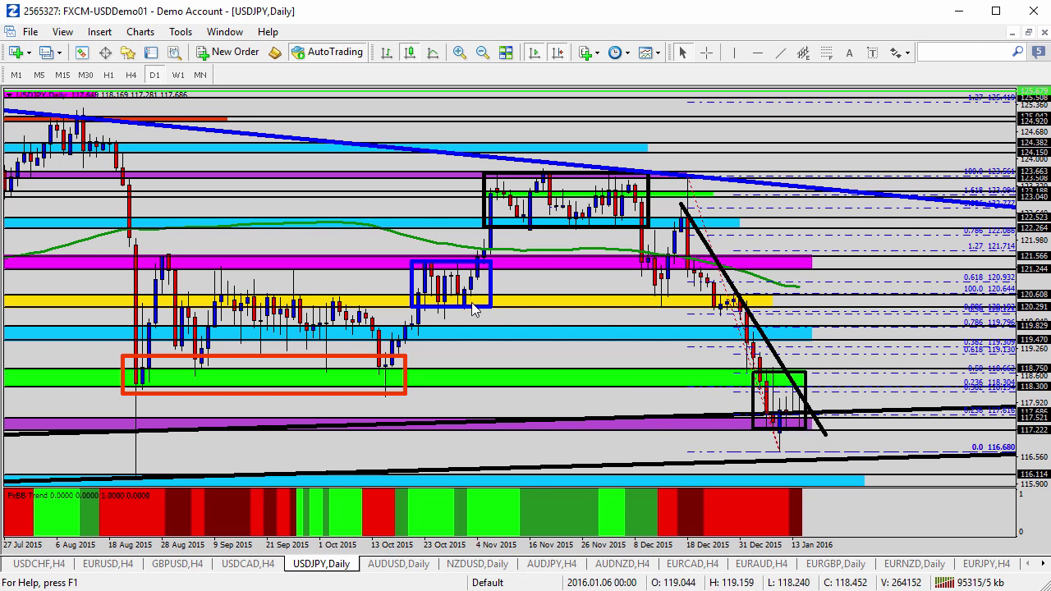
left_click(180, 76)
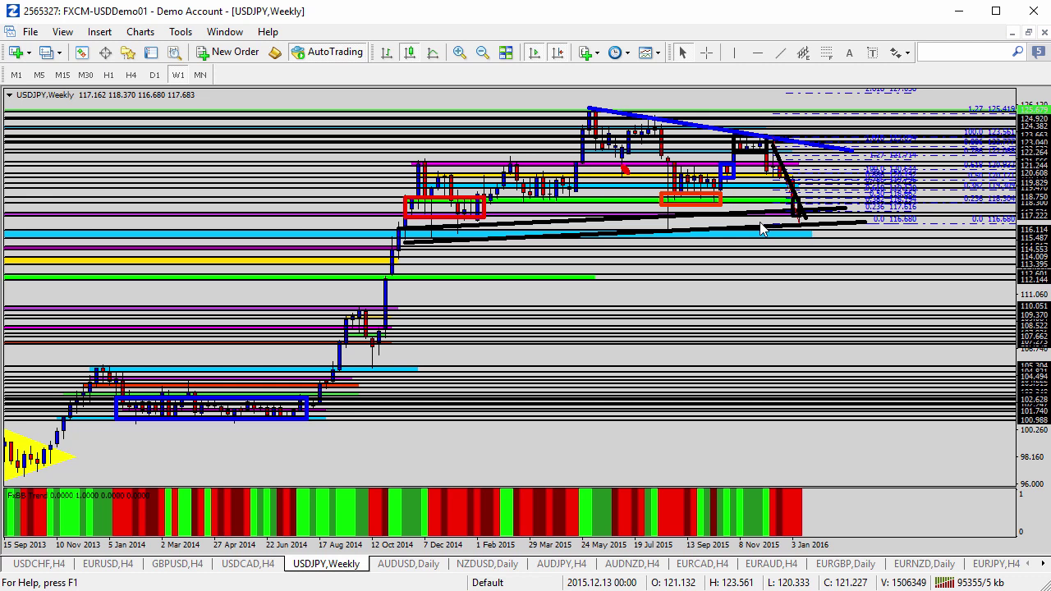
left_click(153, 74)
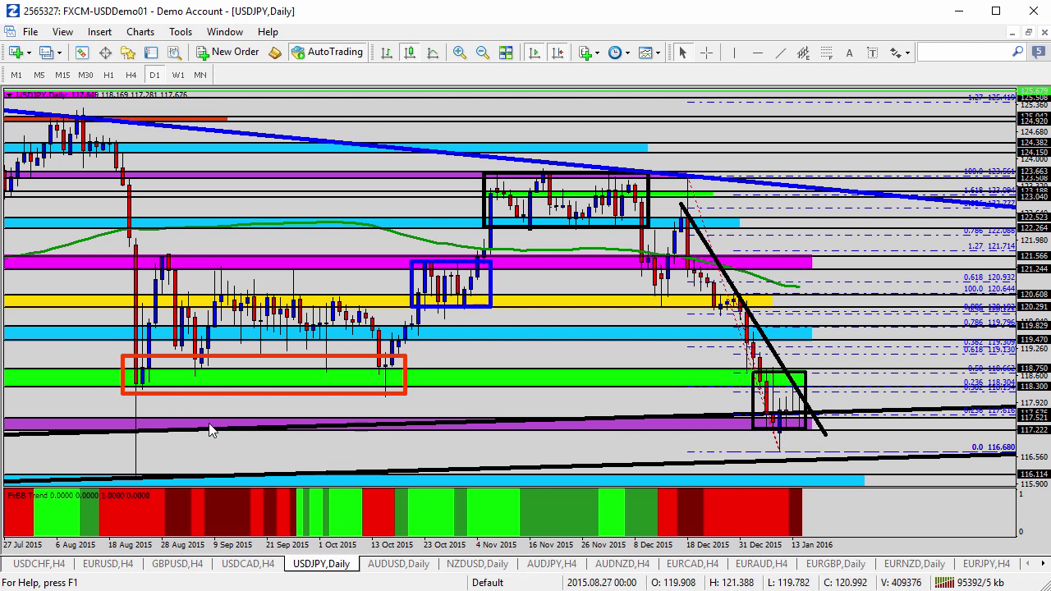
left_click(459, 52)
left_click(459, 52)
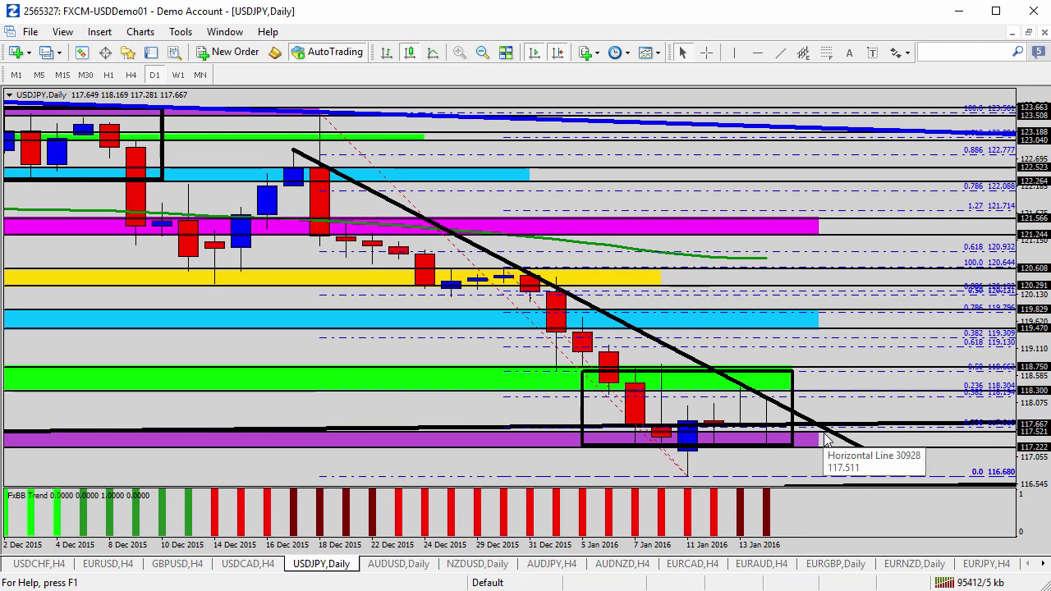
Step: Place an up arrow in the USDJPY purple zone and extend the black consolidation box forward and up to the top of the green zone
left_click(902, 53)
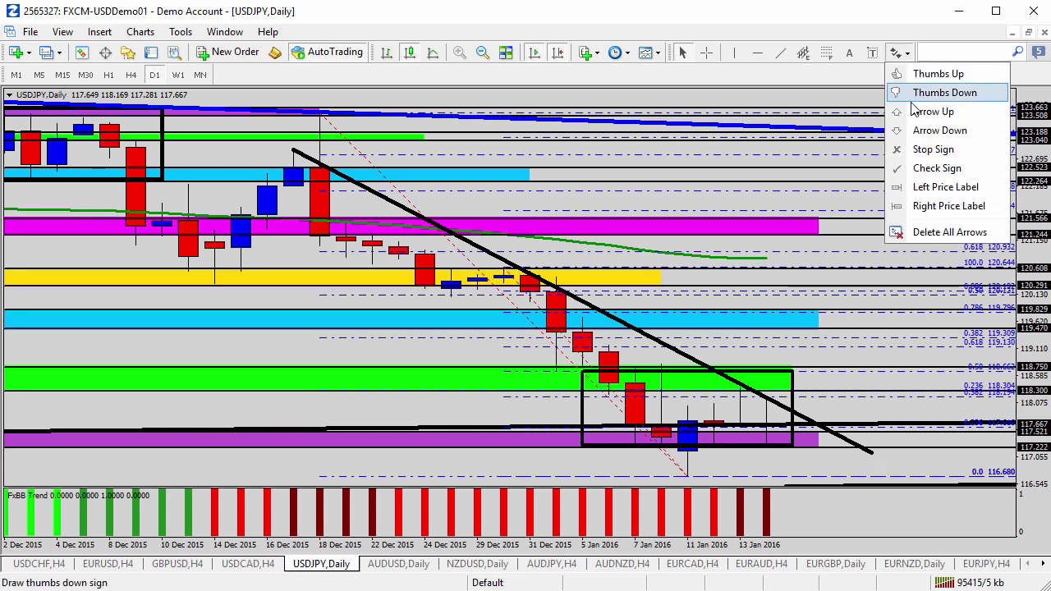
left_click(933, 112)
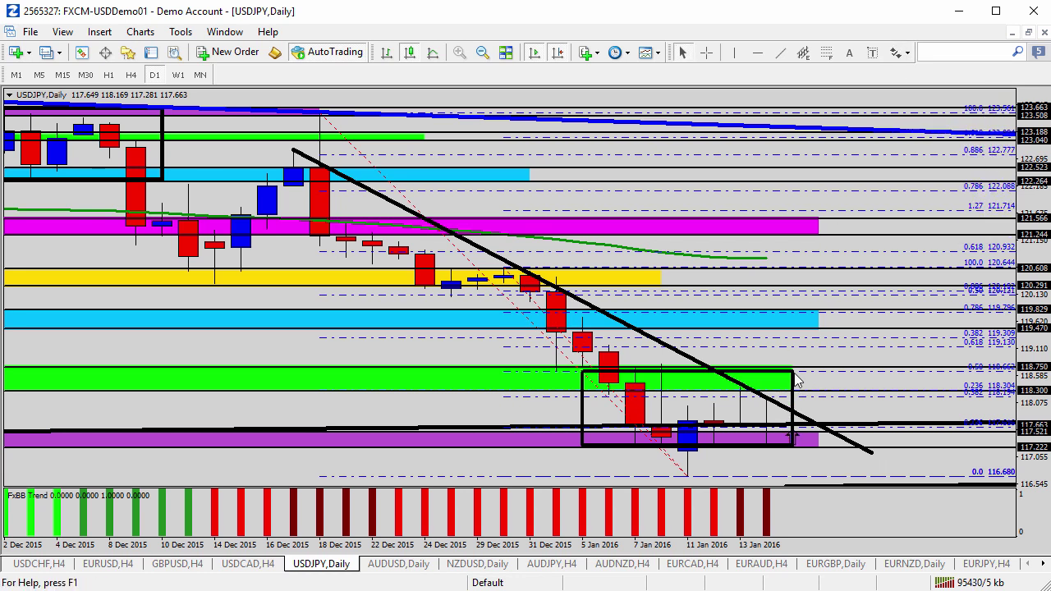
left_click_drag(797, 380, 824, 371)
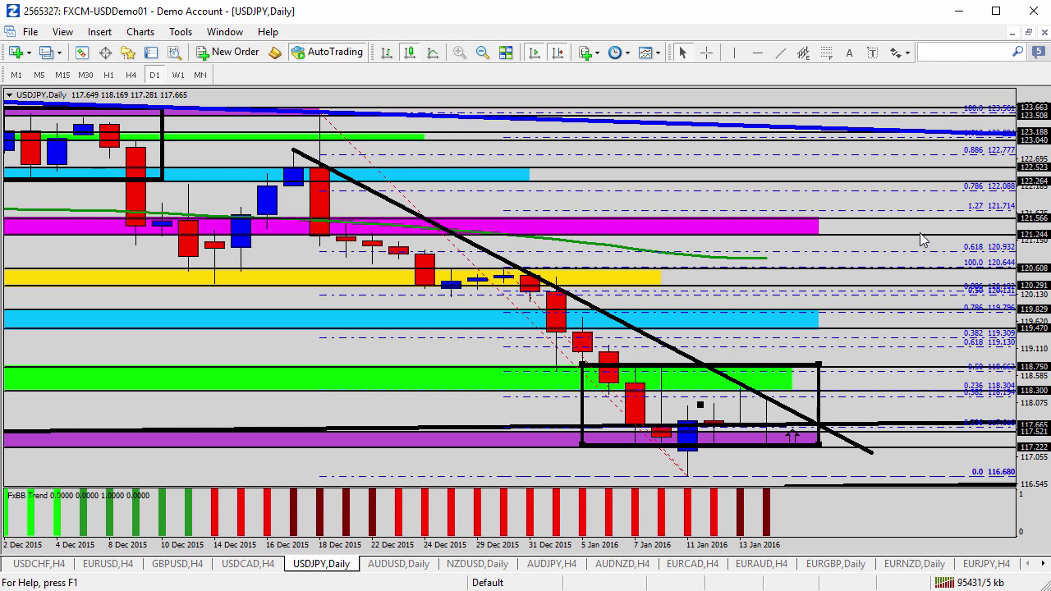
Step: Place a down arrow at the purple zone's lower edge, directly beneath the up arrow
left_click(910, 54)
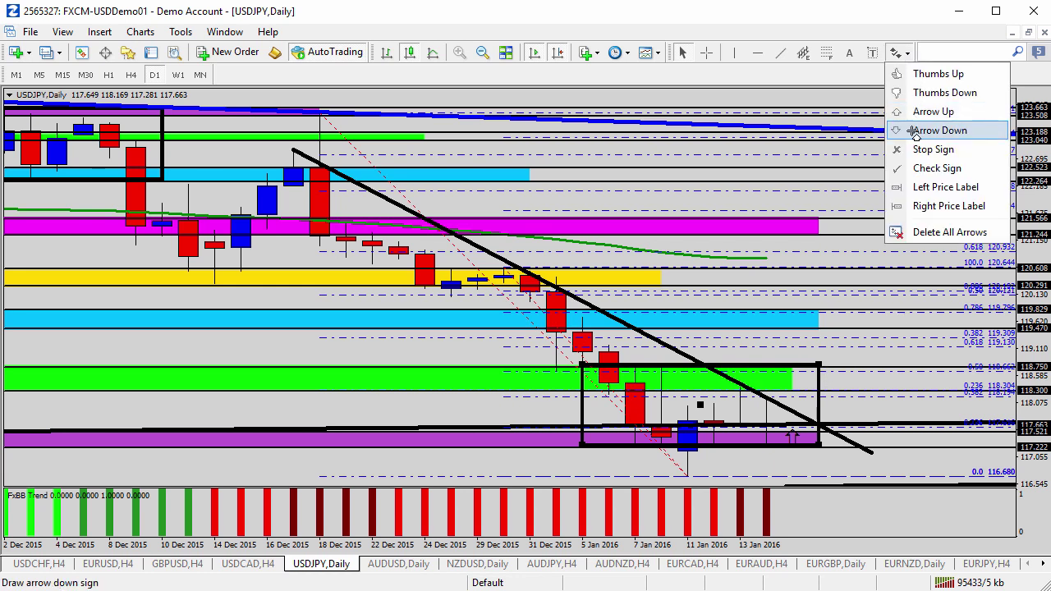
left_click(919, 131)
left_click(790, 441)
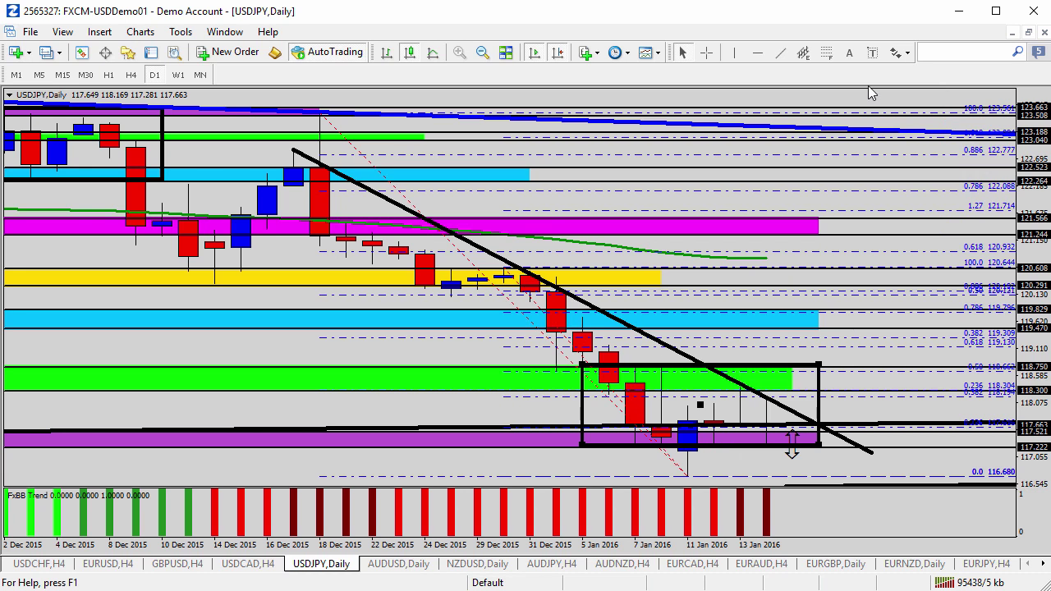
Step: Place a down arrow in the lower part of the green zone and an up arrow at the zone's upper edge
left_click(903, 53)
left_click(918, 131)
left_click(793, 380)
left_click(900, 53)
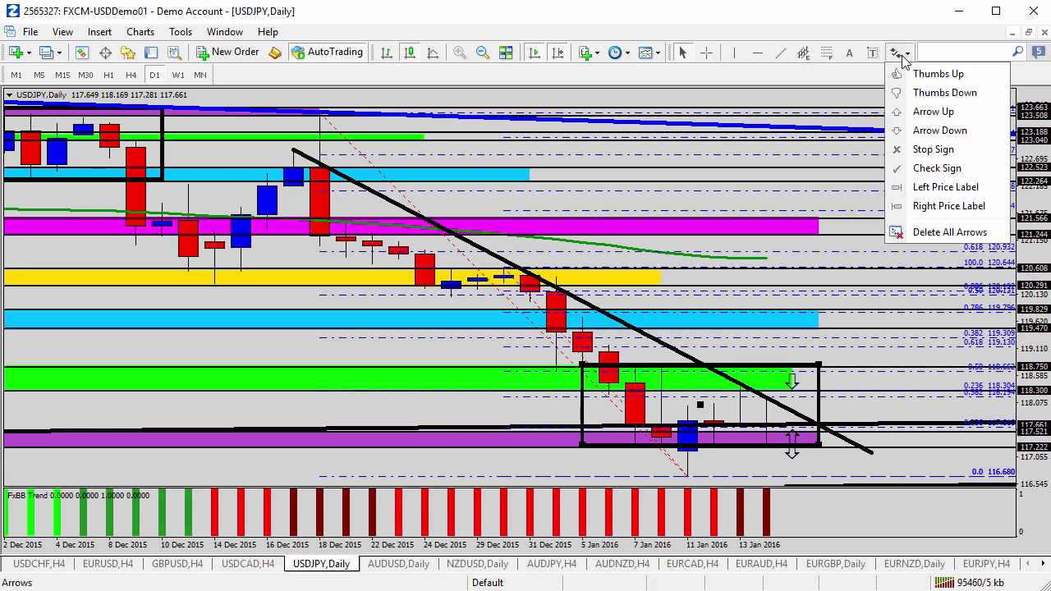
left_click(920, 112)
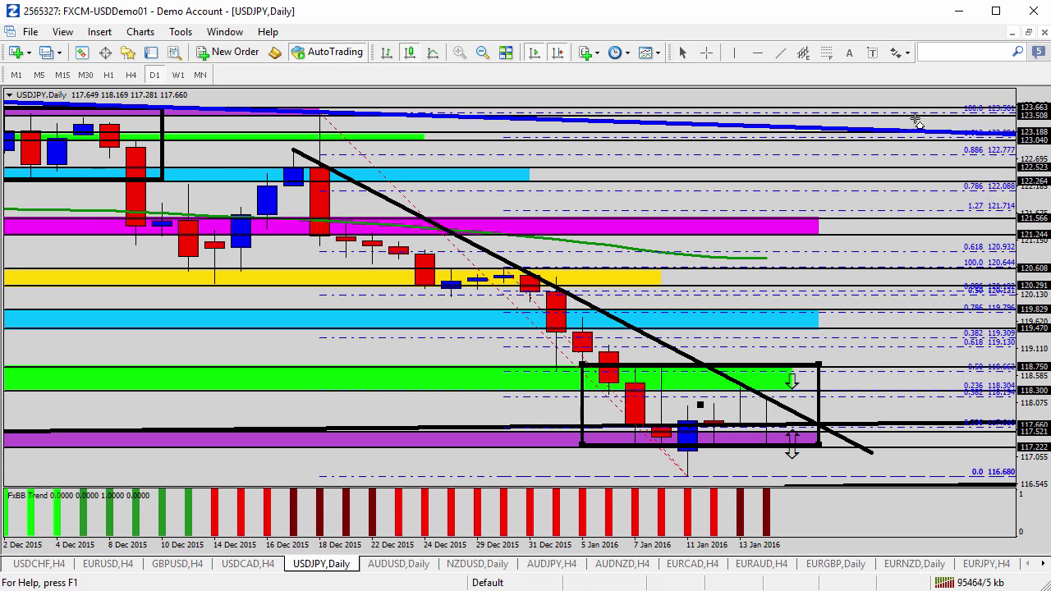
left_click(791, 353)
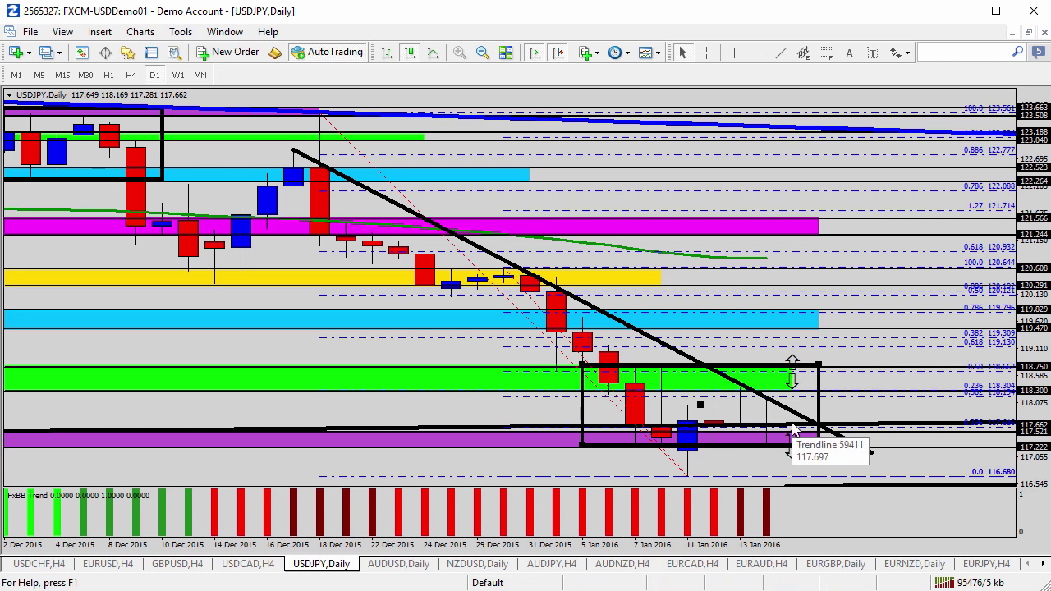
Step: Switch USDJPY to H4 and move the two green-zone arrows slightly lower and earlier, so they sit at the zone's edges
left_click(131, 74)
left_click(482, 51)
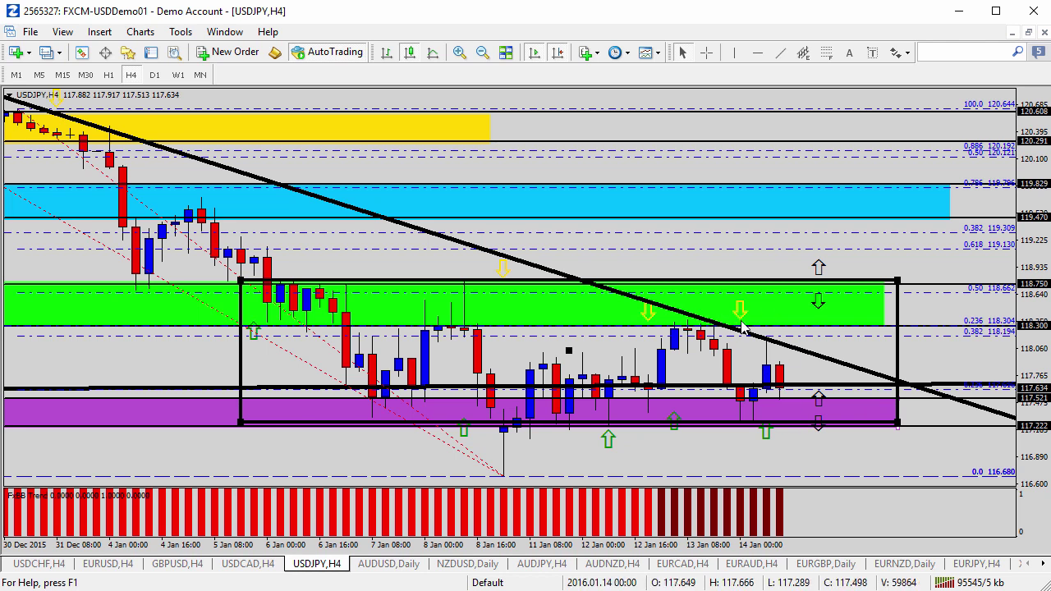
left_click_drag(818, 297, 812, 313)
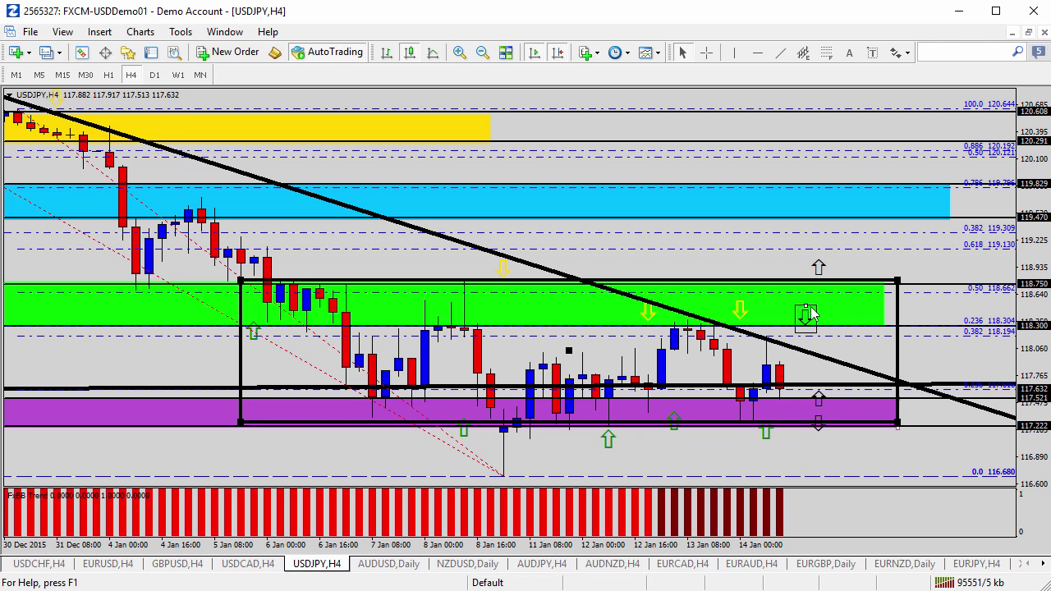
left_click_drag(817, 253, 804, 268)
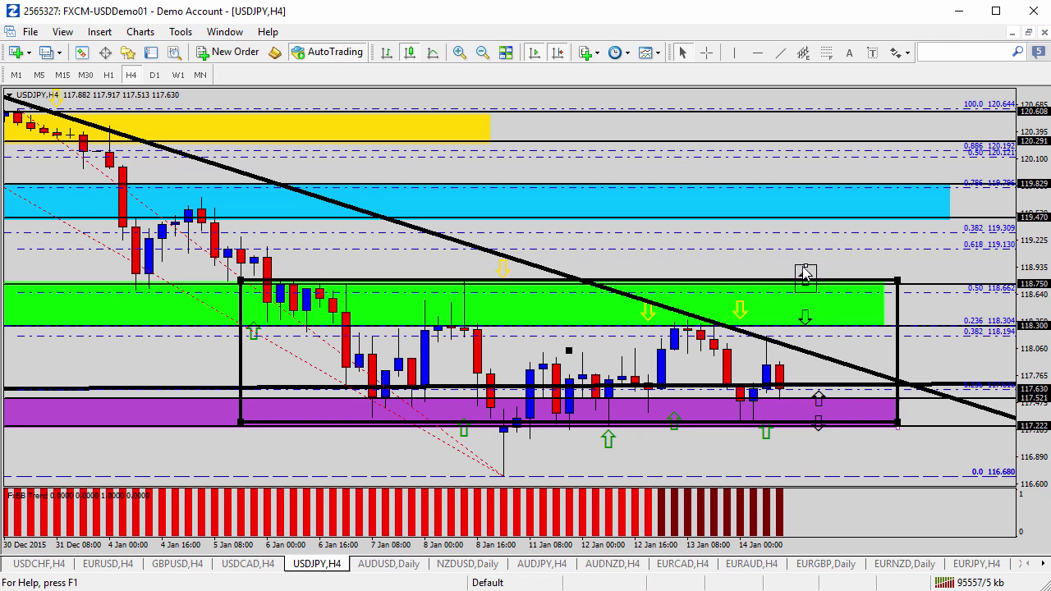
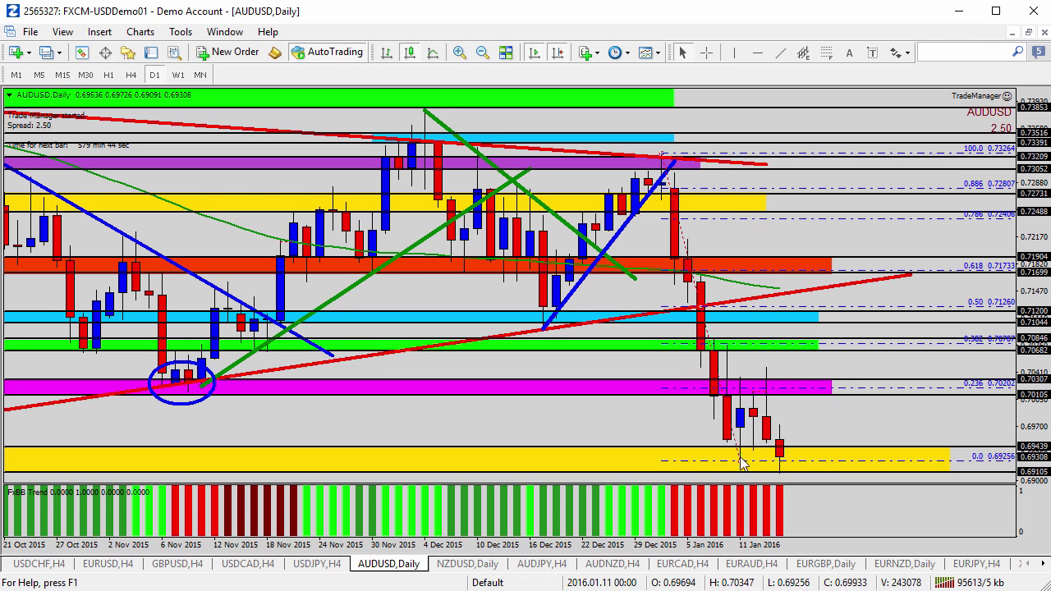
Step: On the AUDUSD daily chart, move the Fibonacci retracement's low anchor to the latest candle's low and place a down arrow in the magenta zone
left_click_drag(741, 461, 779, 473)
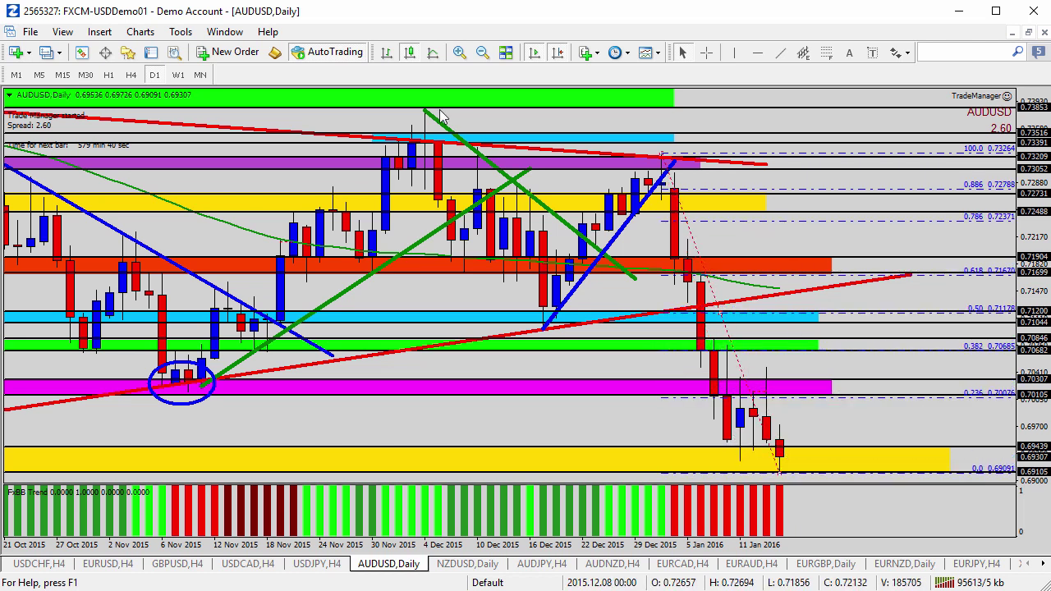
left_click(902, 52)
left_click(936, 129)
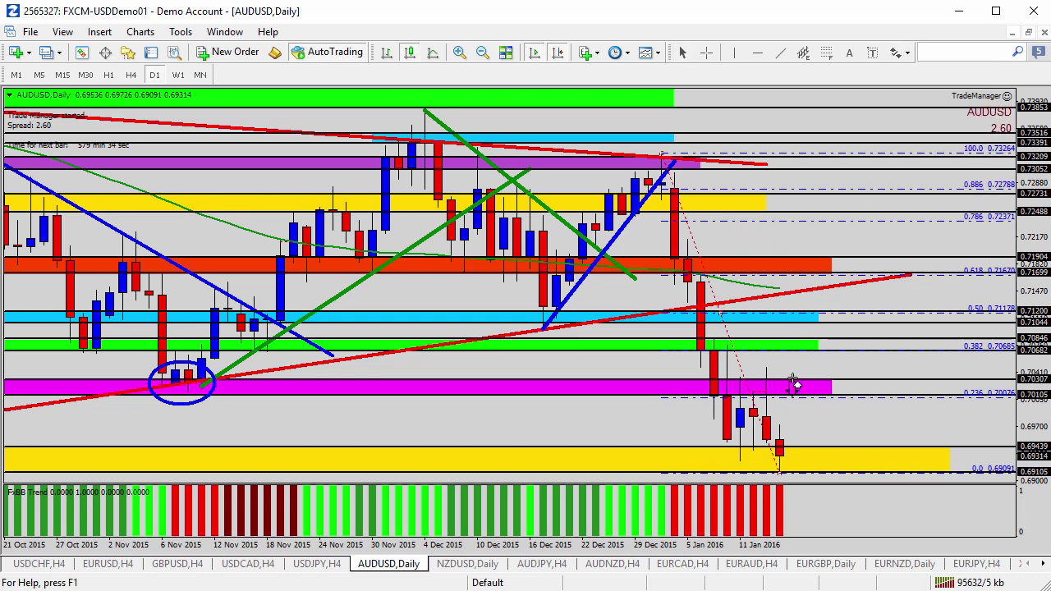
left_click(792, 380)
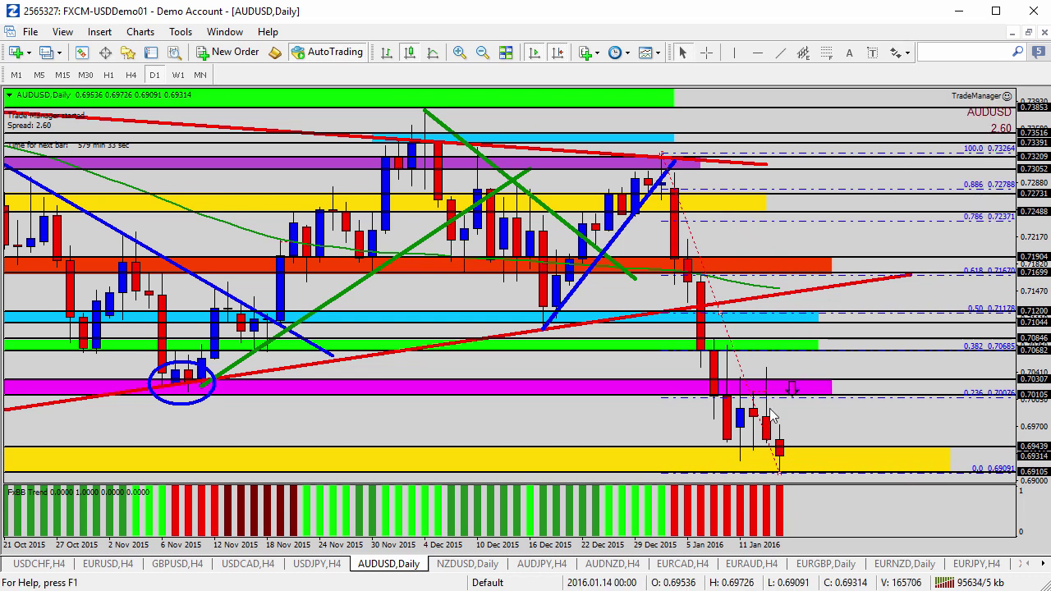
Step: Measure the price distance from the magenta zone down to the yellow zone's lower edge on the AUDUSD daily chart
left_click(708, 53)
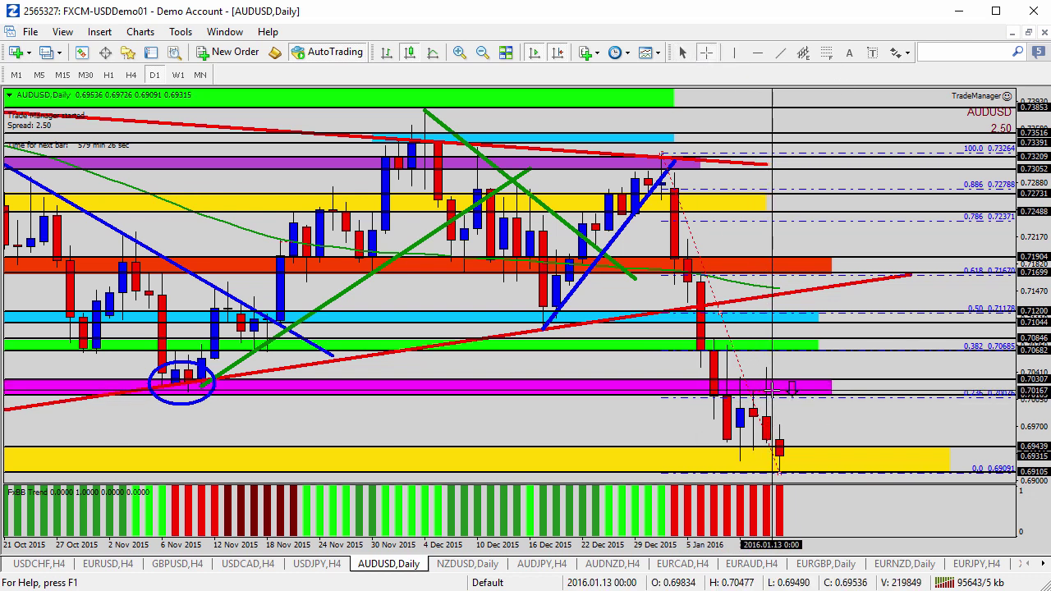
left_click_drag(772, 389, 796, 468)
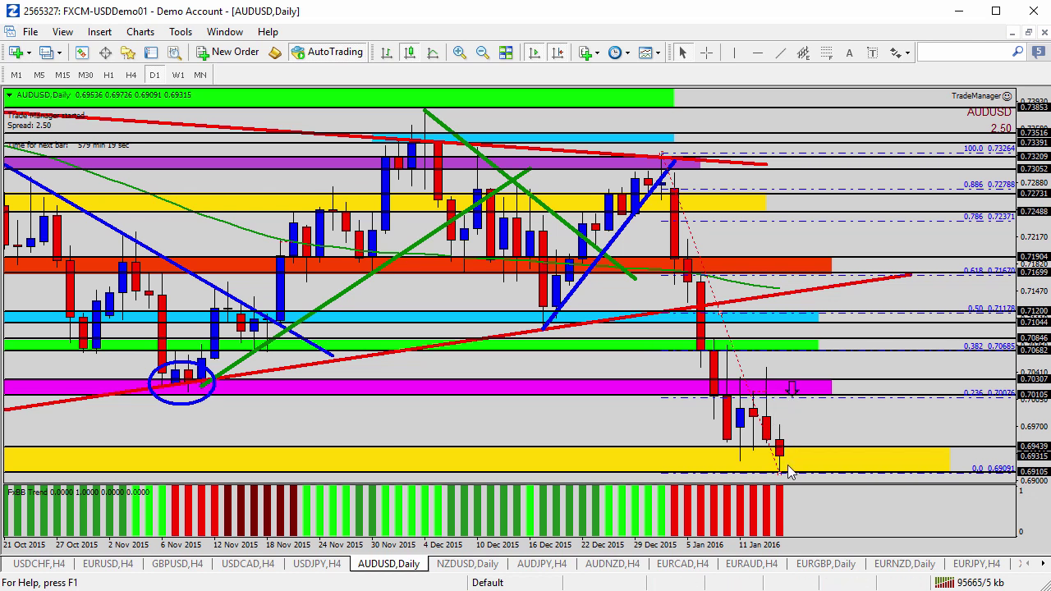
Step: Place a down arrow at the yellow zone's lower edge and an up arrow directly above it at the zone's upper edge
left_click_drag(1023, 300, 1022, 333)
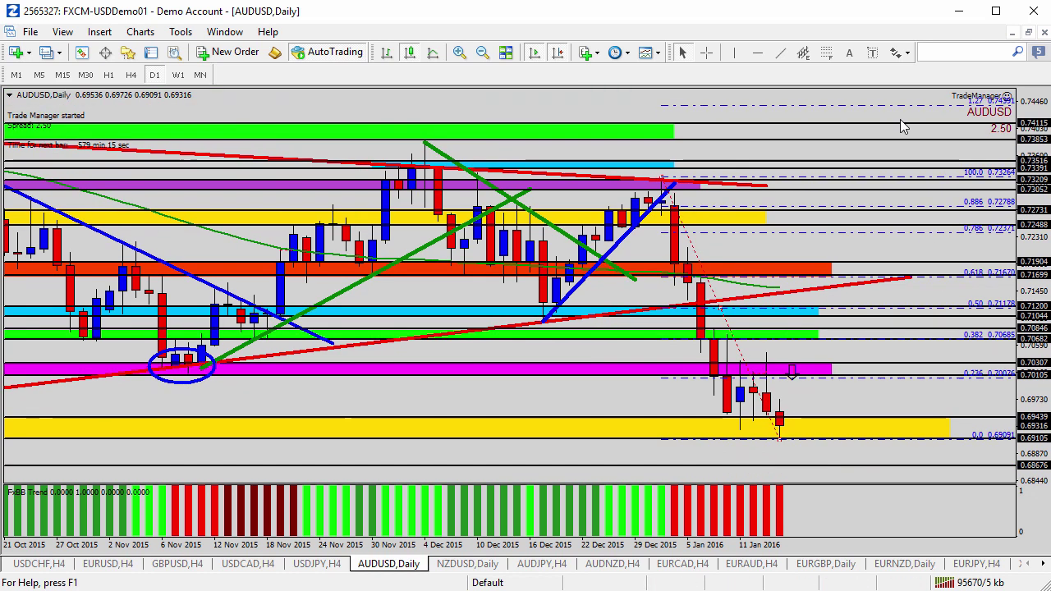
left_click(901, 51)
left_click(936, 131)
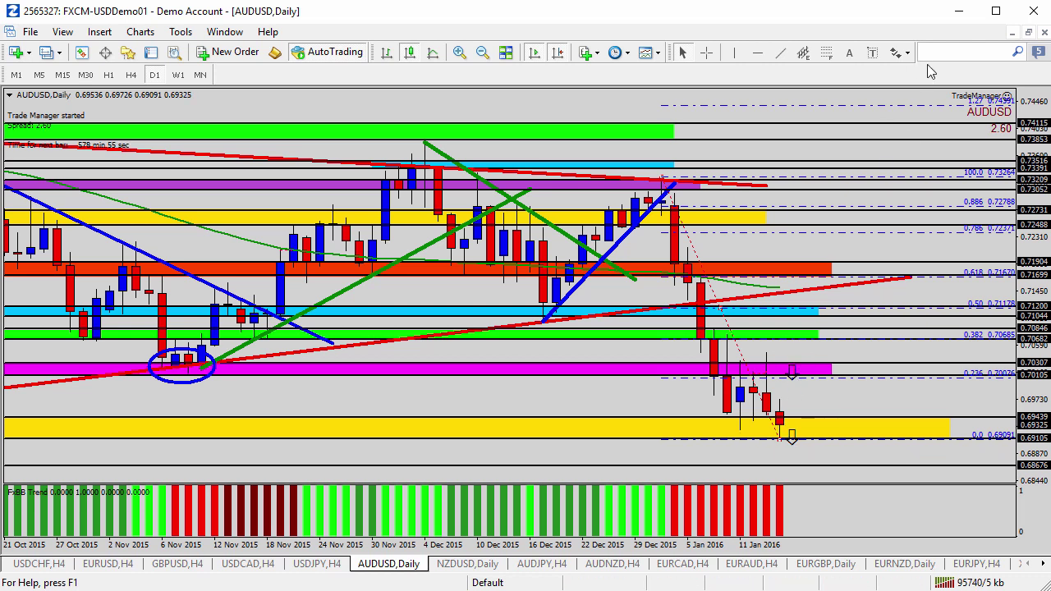
left_click(903, 53)
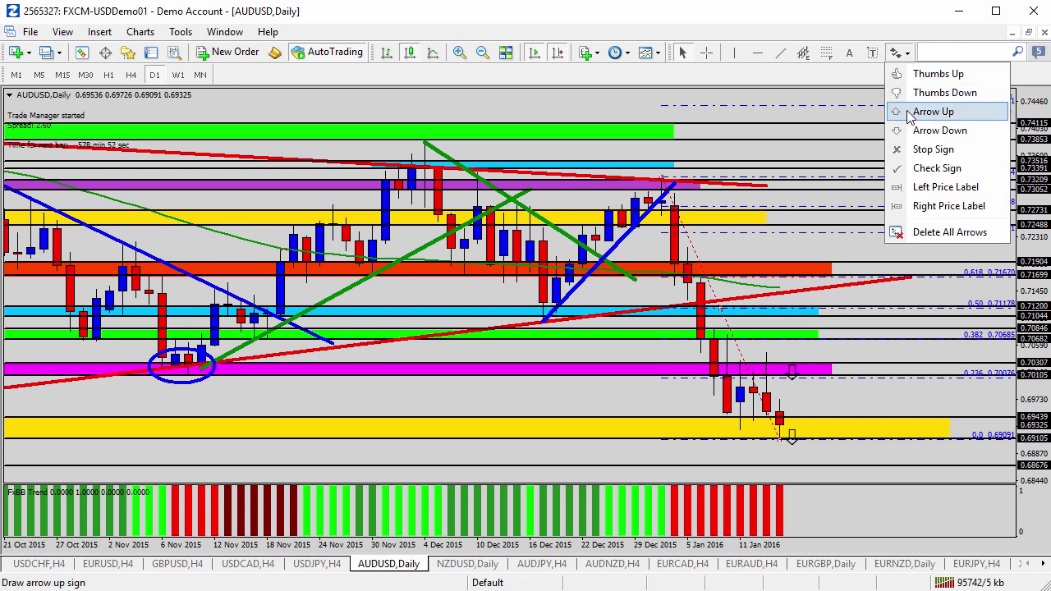
left_click(933, 112)
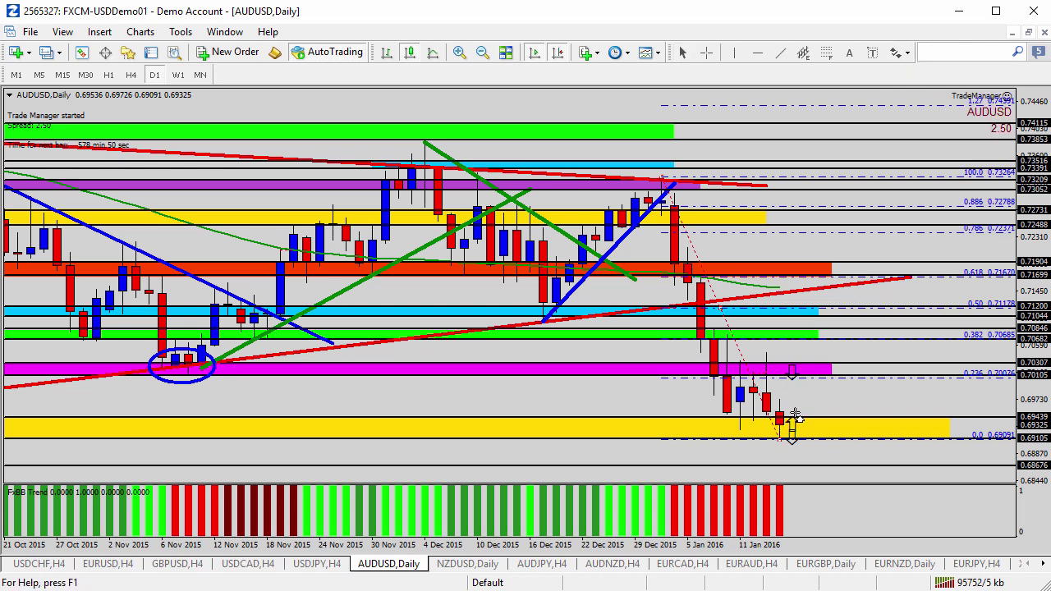
left_click(794, 426)
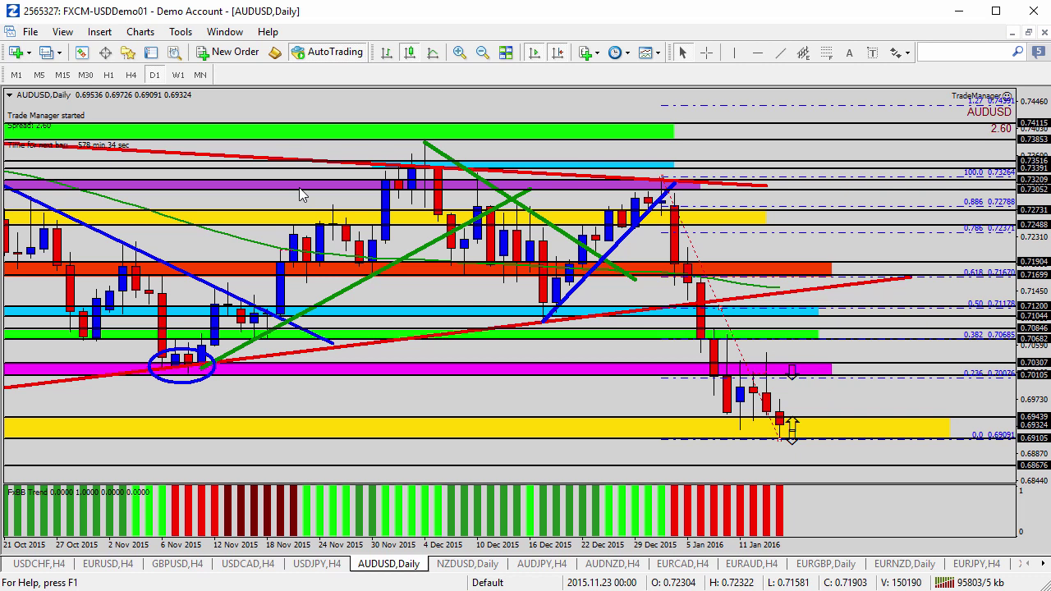
Step: Check AUDUSD on the weekly and daily timeframes, and finish on the H4 chart
left_click(178, 75)
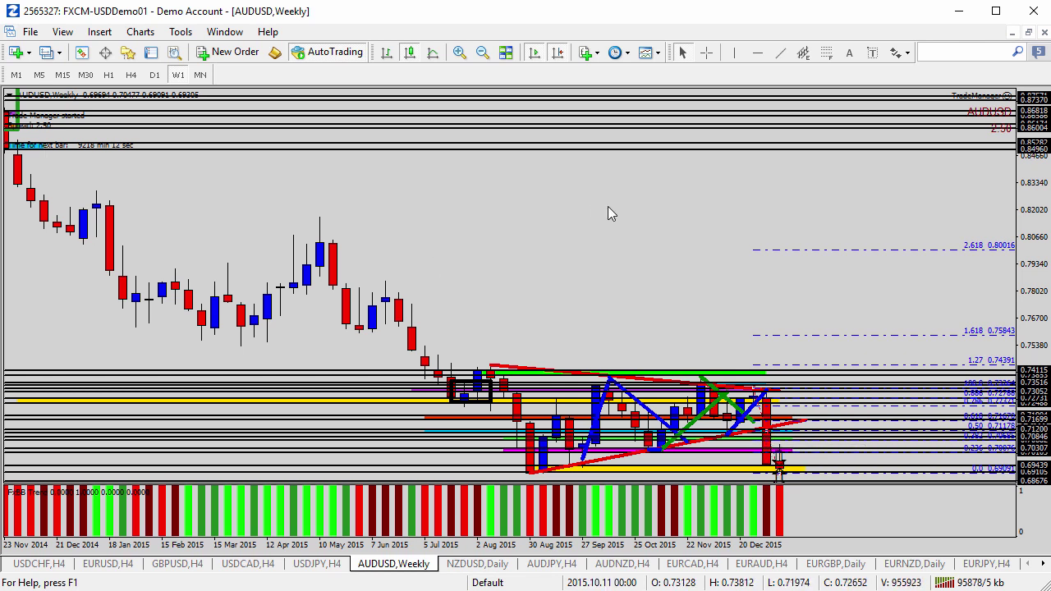
left_click(155, 75)
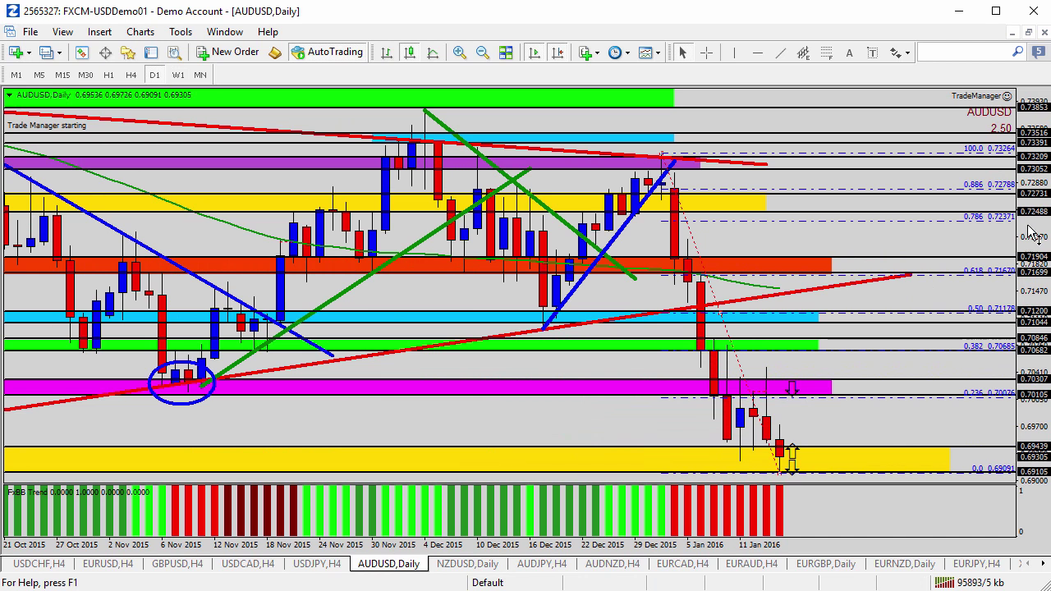
left_click_drag(1033, 236, 1026, 332)
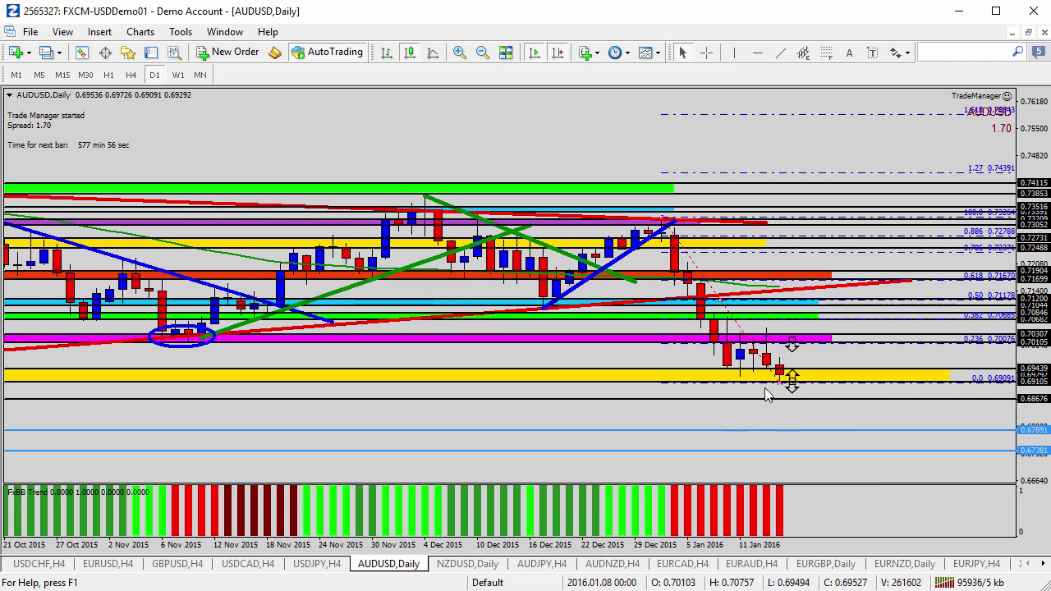
left_click_drag(1030, 410, 1028, 386)
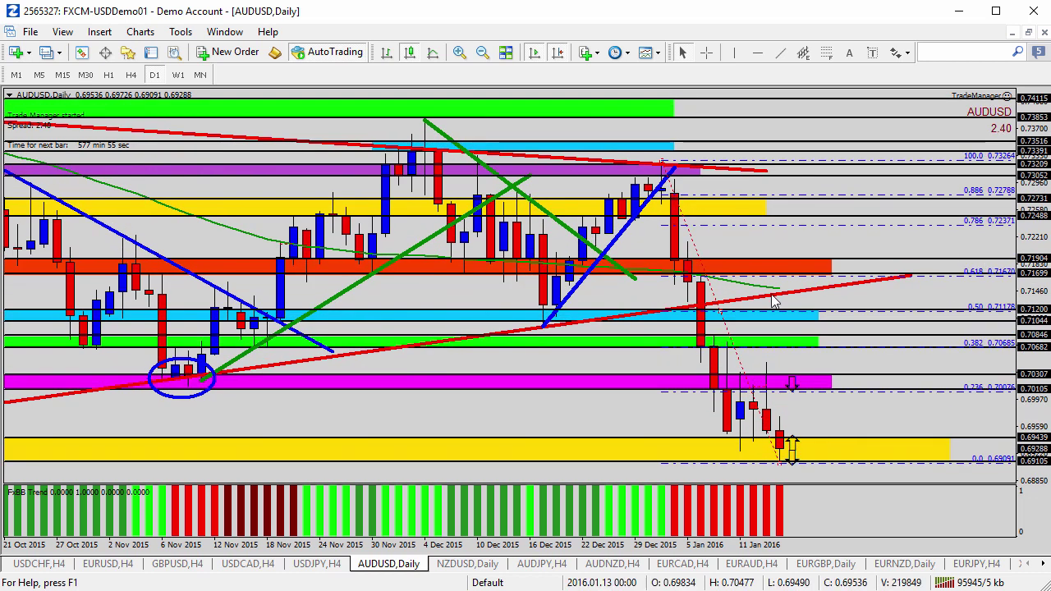
left_click(131, 74)
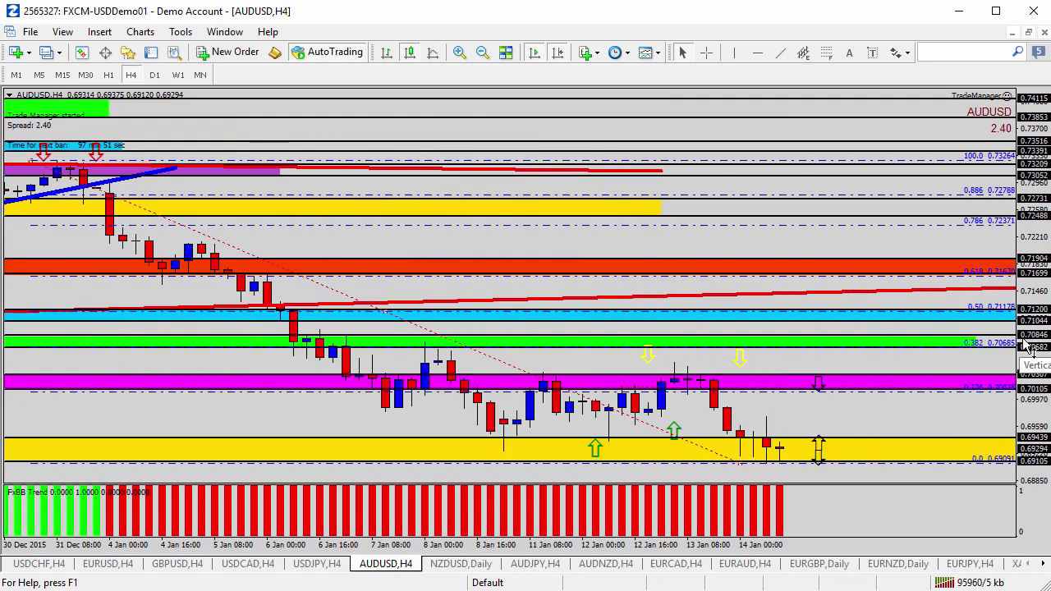
left_click_drag(1026, 353, 1026, 301)
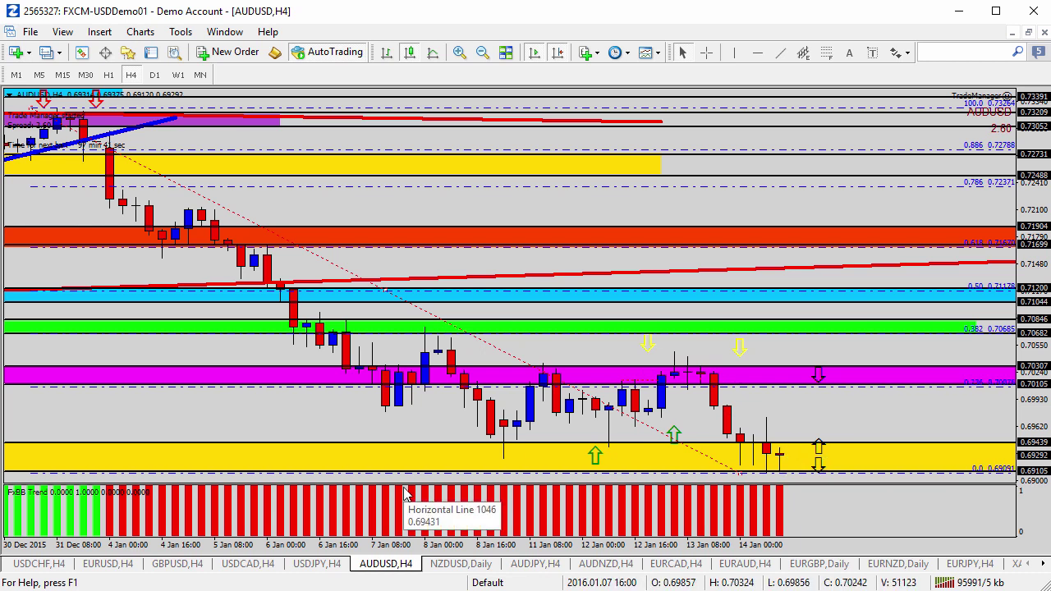
Step: Open the NZDUSD daily chart and delete the Fibonacci retracement drawn from the late-December high to the January low
left_click(447, 564)
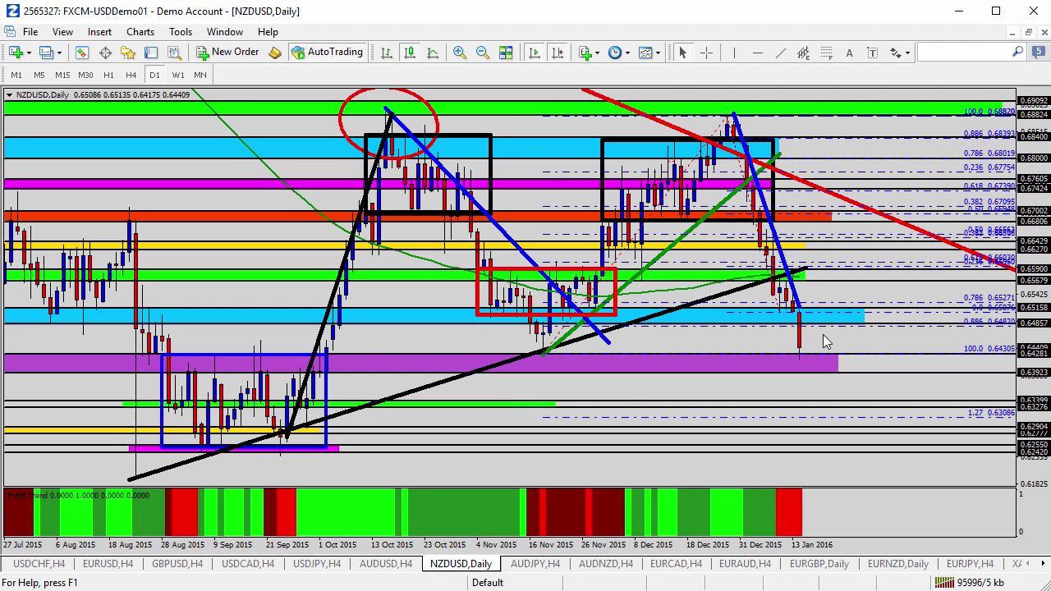
right_click(775, 297)
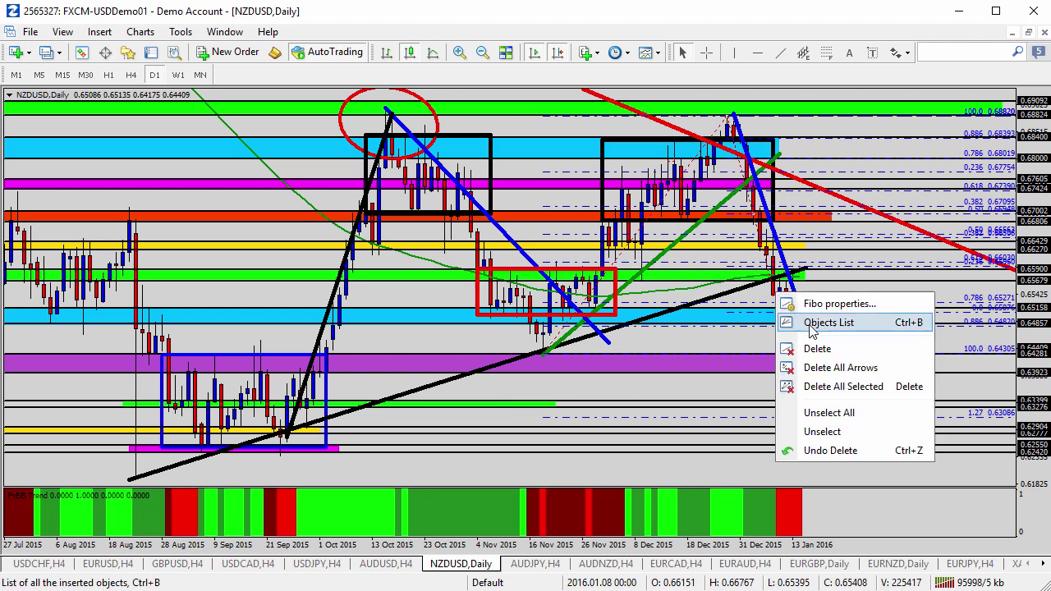
left_click(793, 347)
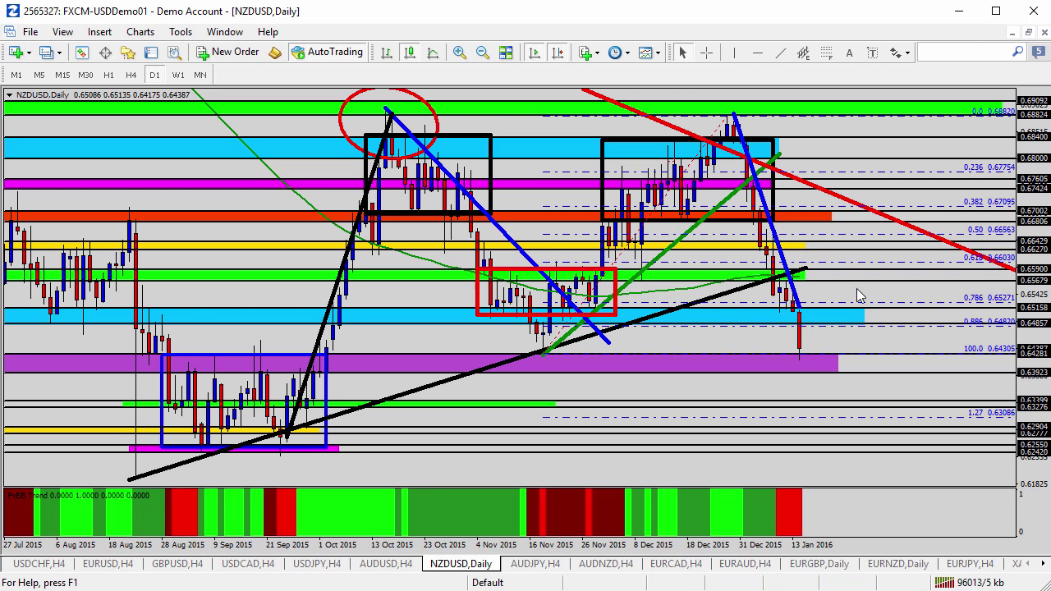
Step: Place a down arrow in the green zone, above the latest candle, where the black trendline crosses the zone
left_click(457, 54)
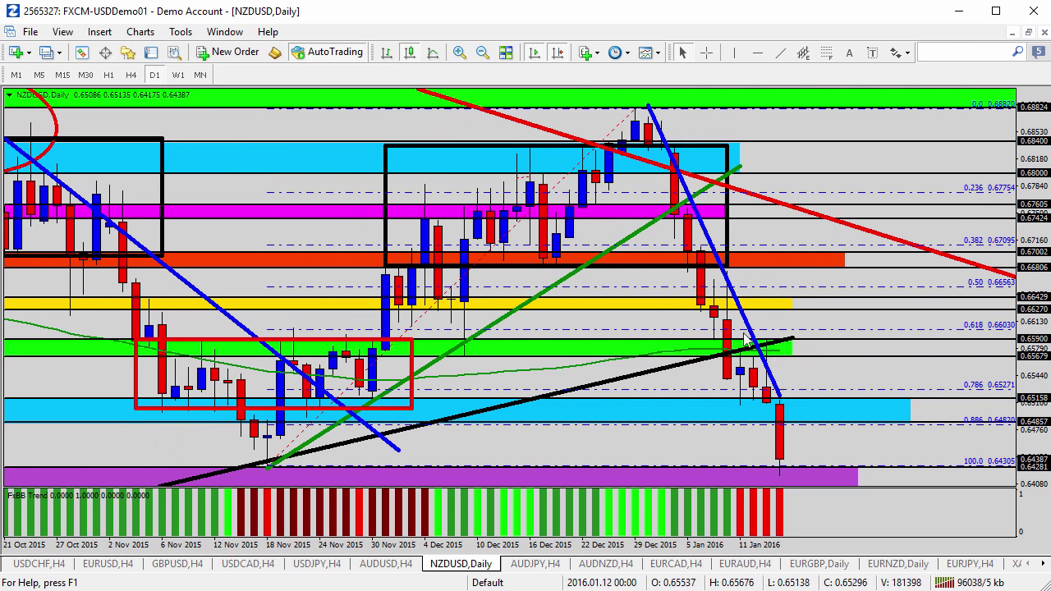
mouse_move(762, 361)
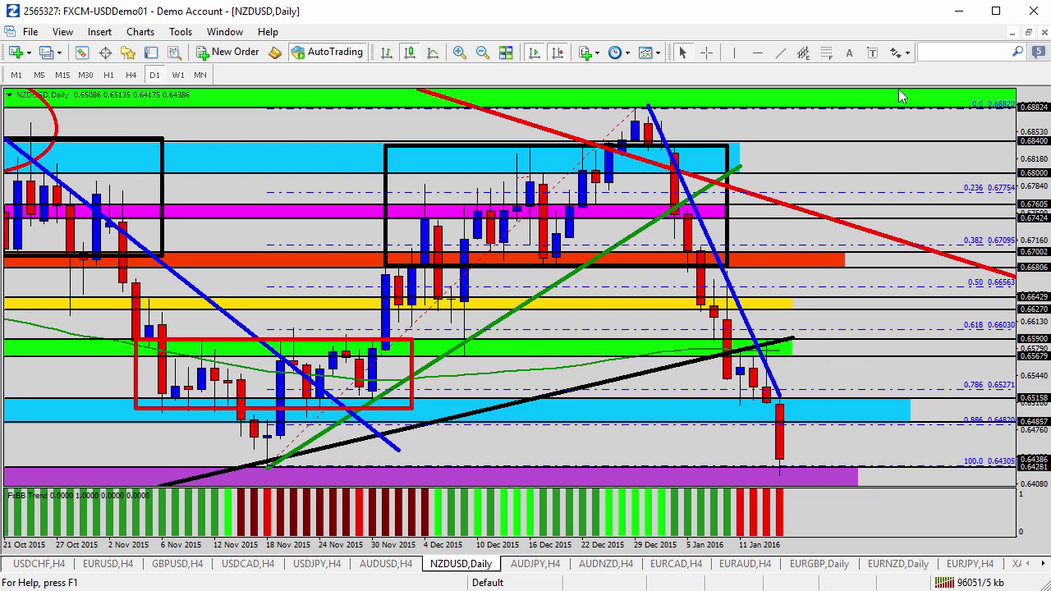
left_click(895, 51)
left_click(901, 129)
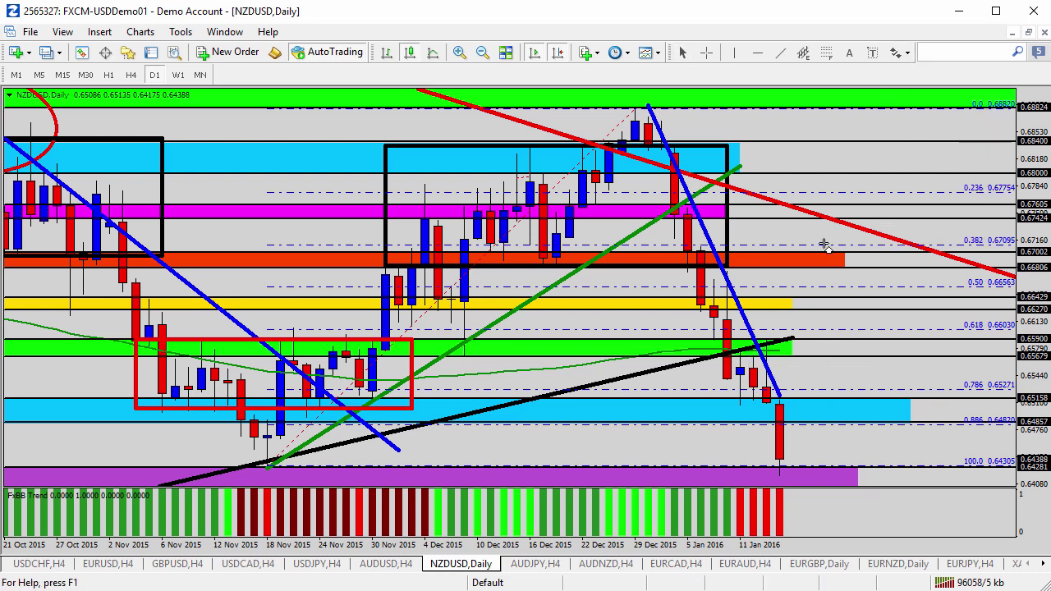
left_click(790, 345)
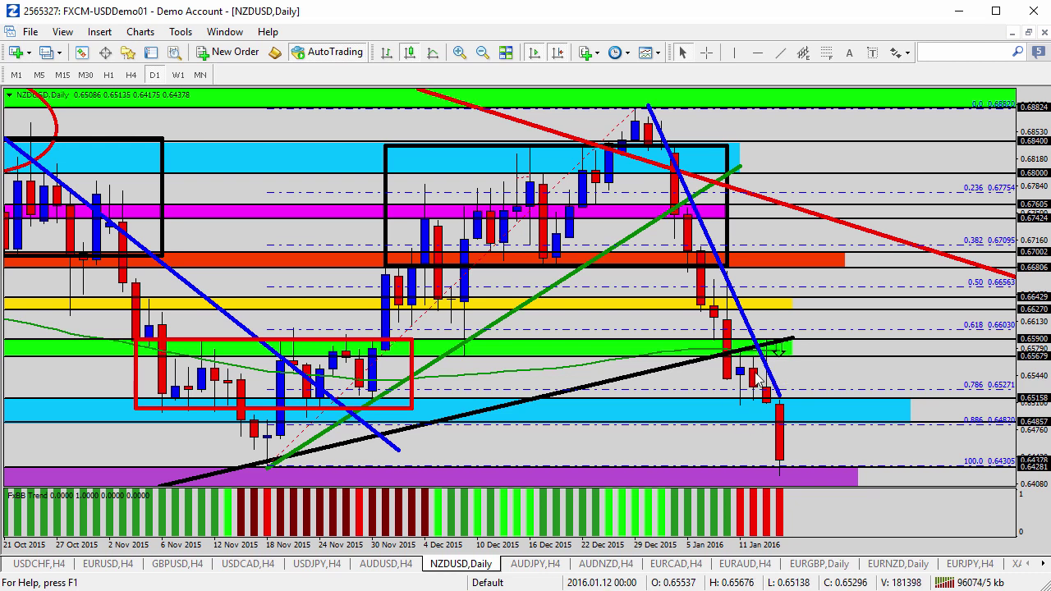
Step: Measure the price distance from the green zone's arrow down to the purple zone
left_click(706, 52)
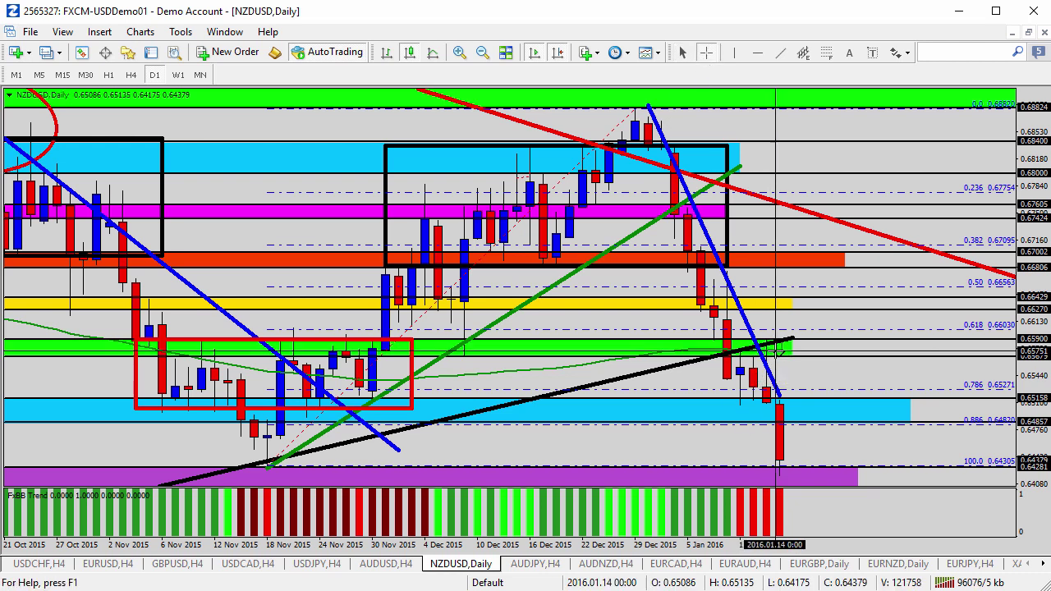
left_click_drag(776, 354, 795, 471)
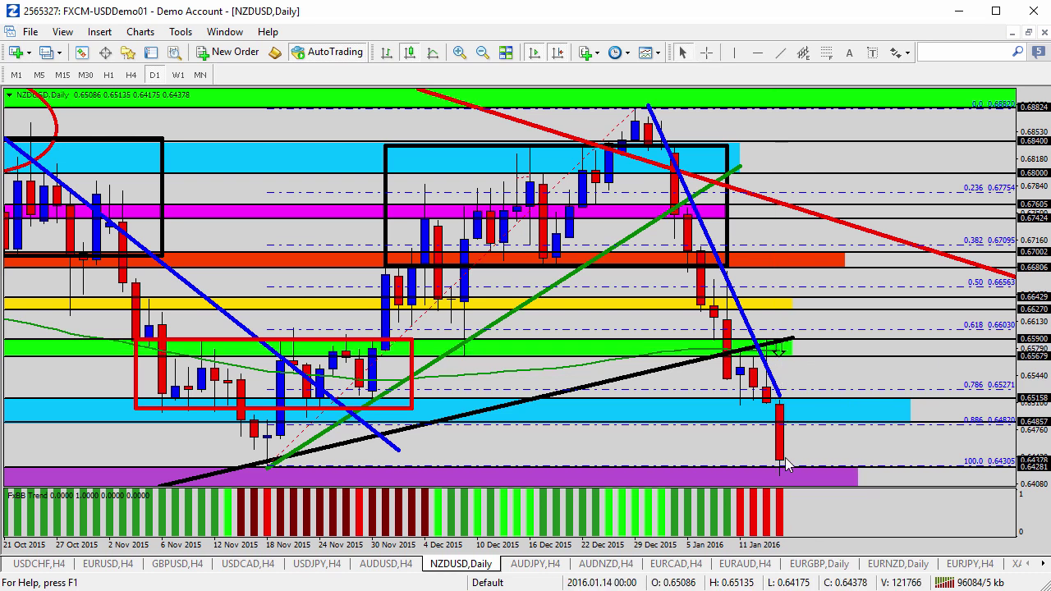
left_click(850, 425)
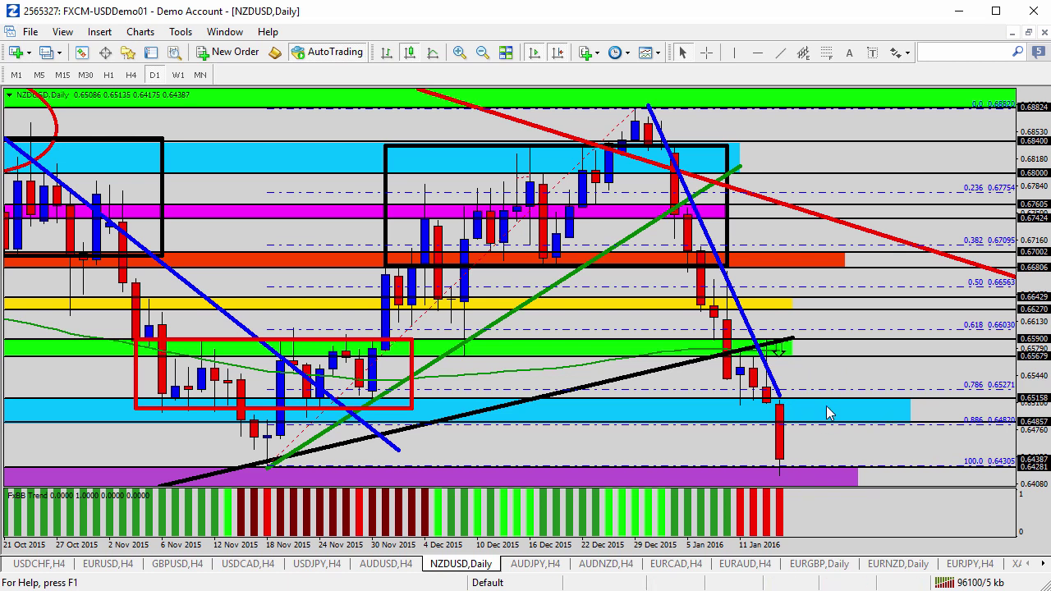
Step: Place a down arrow at the lower edge of the light-blue zone near 0.64857 and another in the purple zone directly beneath
left_click_drag(1031, 329, 1030, 353)
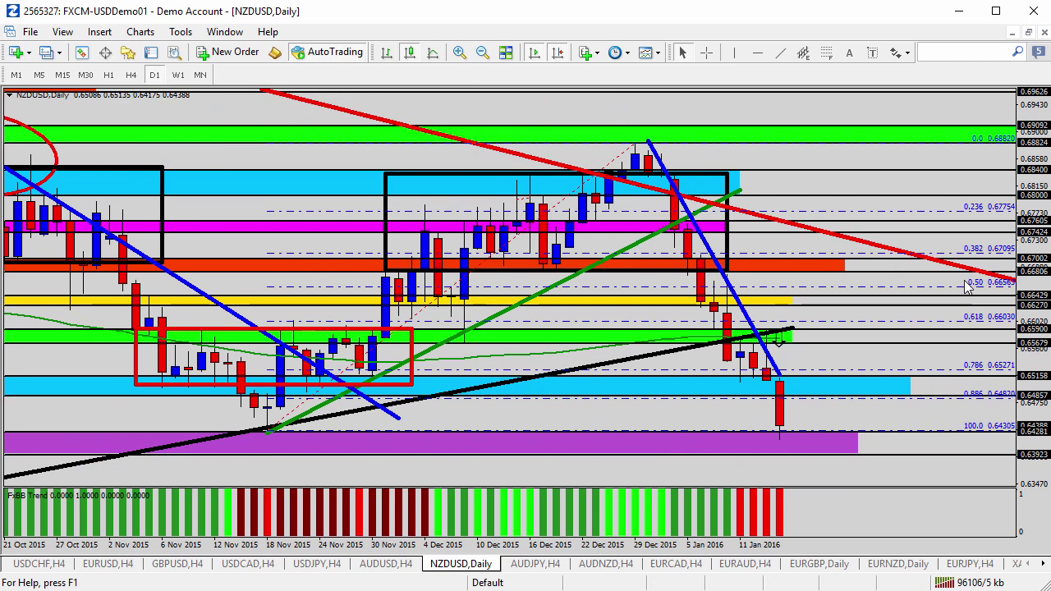
left_click(907, 52)
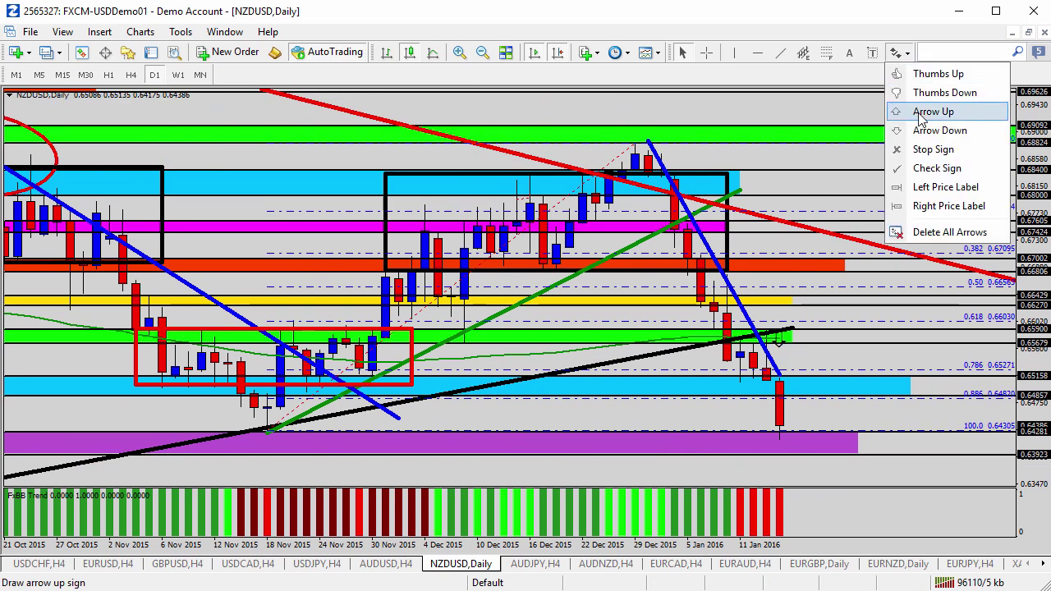
left_click(928, 130)
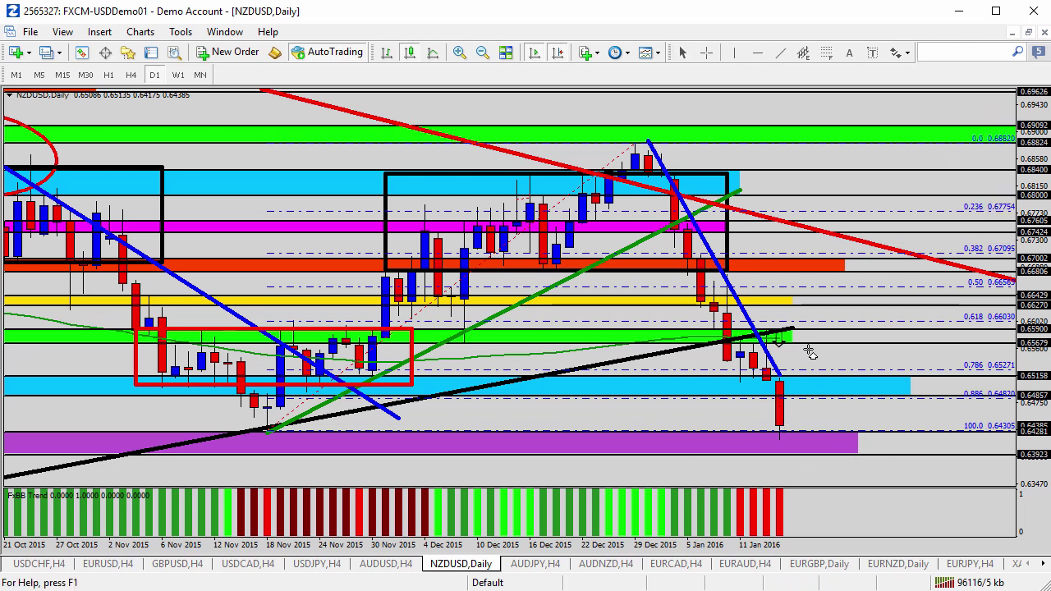
left_click(803, 391)
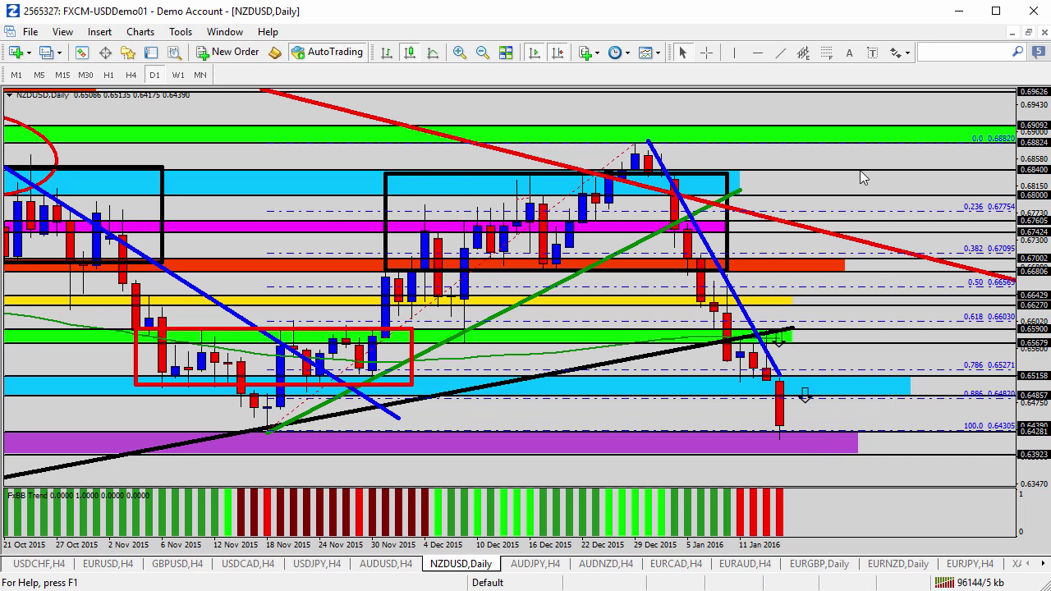
left_click(903, 54)
left_click(915, 124)
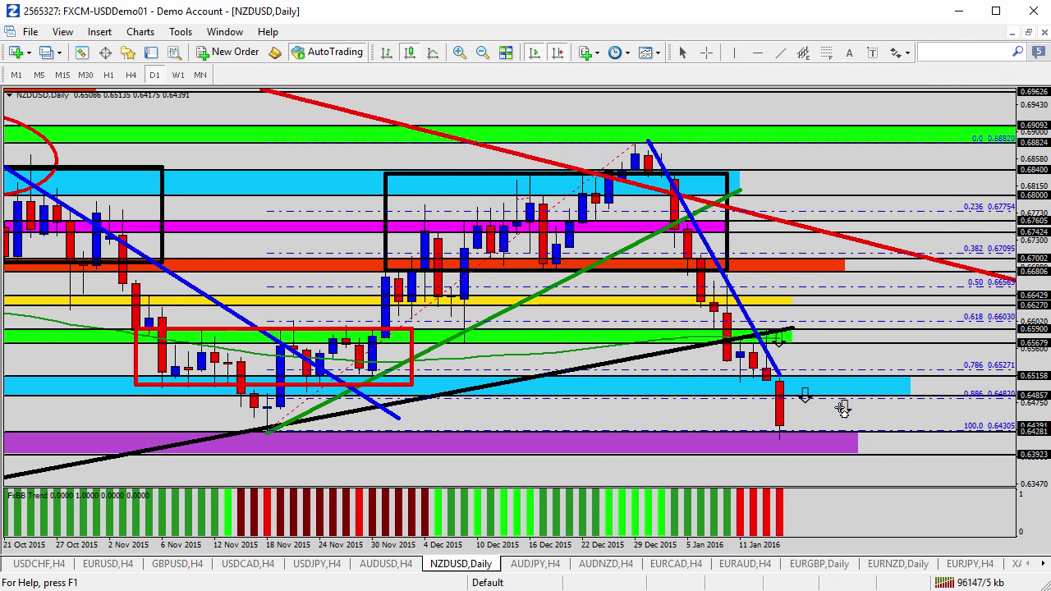
left_click(806, 446)
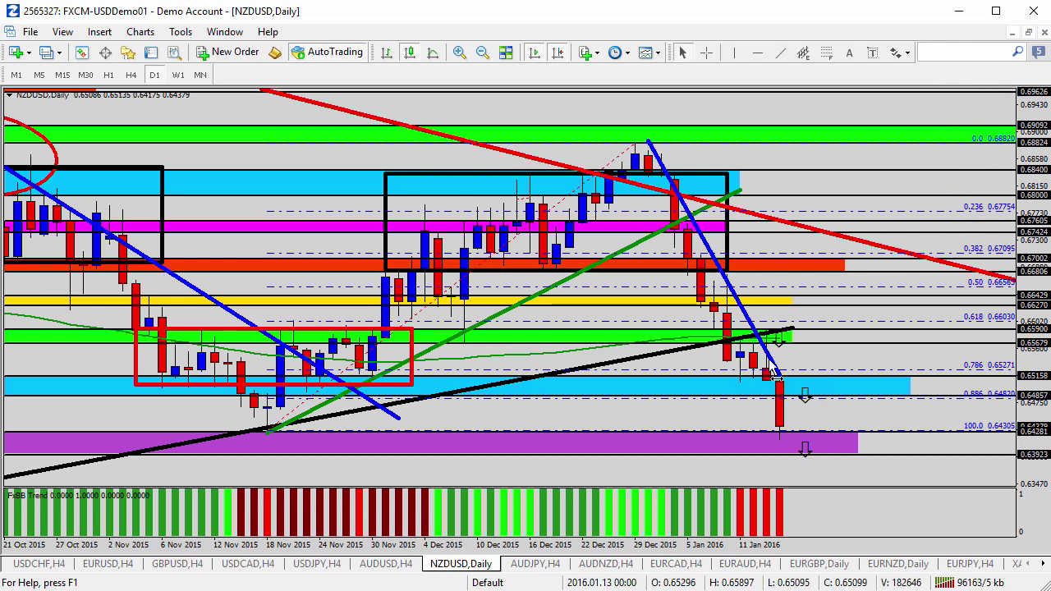
Step: Extend the steep blue downtrend line below the purple zone, and stretch the lower green zone past the latest candle and down to the 0.63229 line
left_click_drag(775, 369, 857, 487)
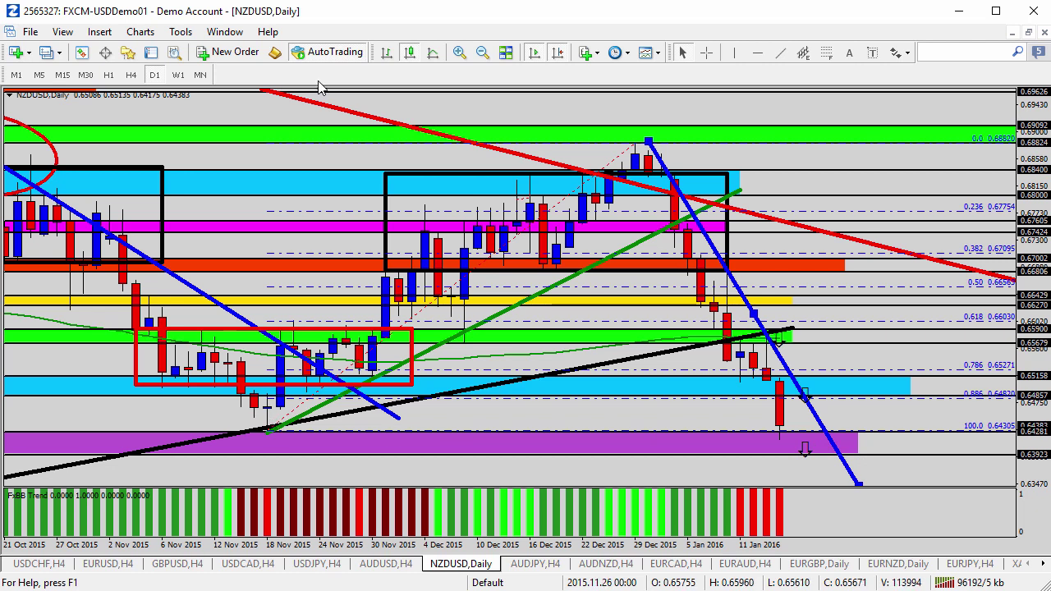
left_click(482, 55)
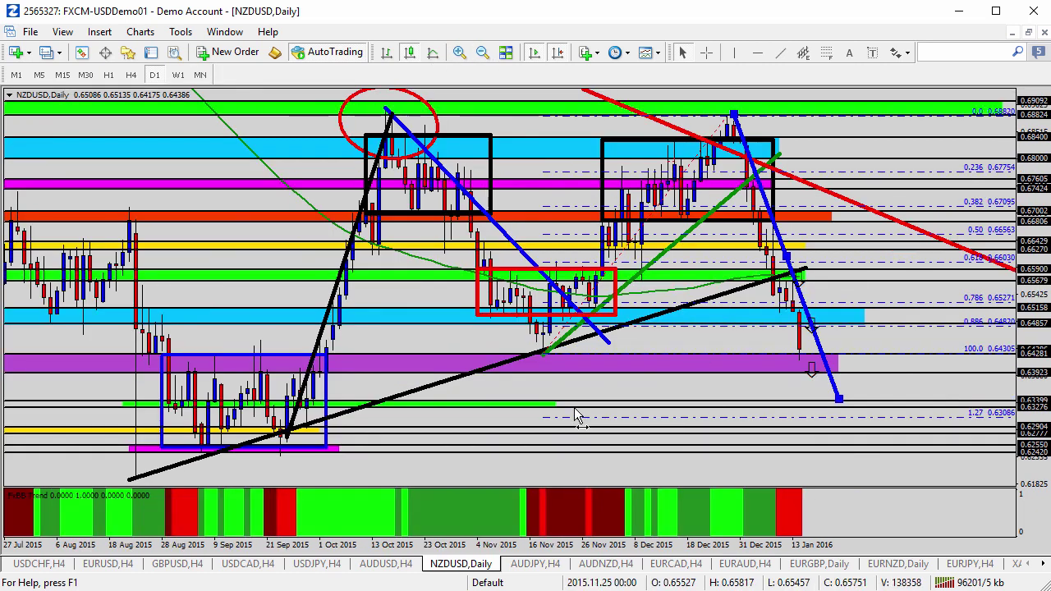
left_click_drag(574, 407, 909, 420)
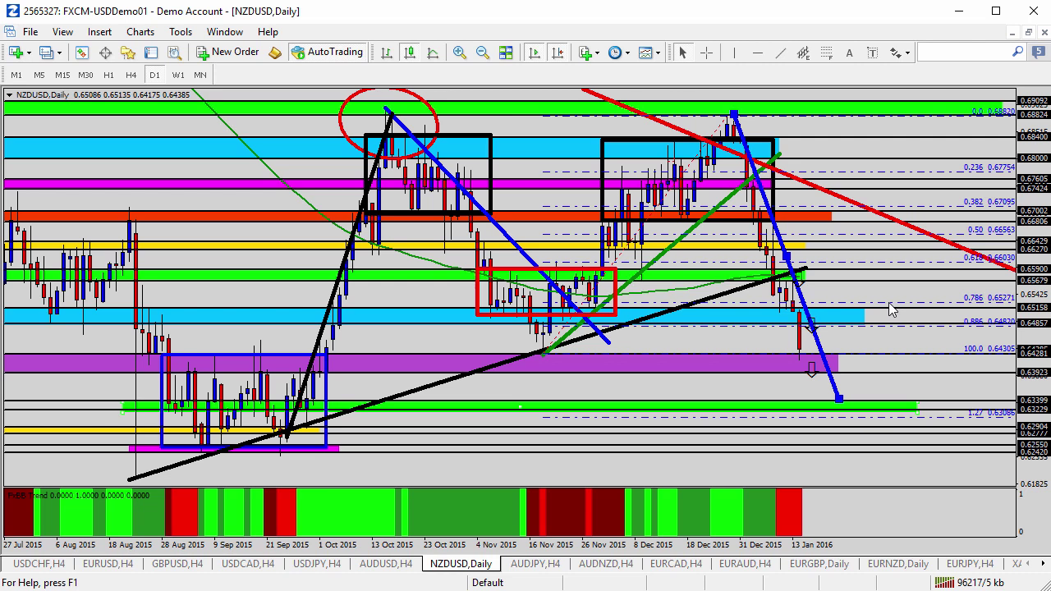
Step: Place an up arrow in the extended lower green zone, directly beneath the purple zone's down arrow
left_click(909, 52)
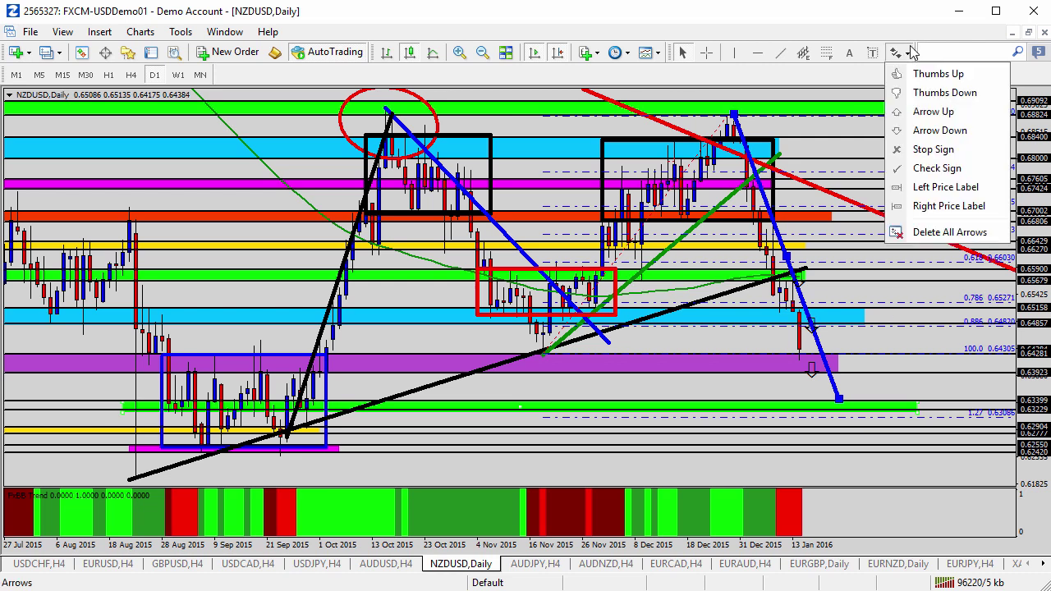
left_click(932, 112)
left_click(811, 402)
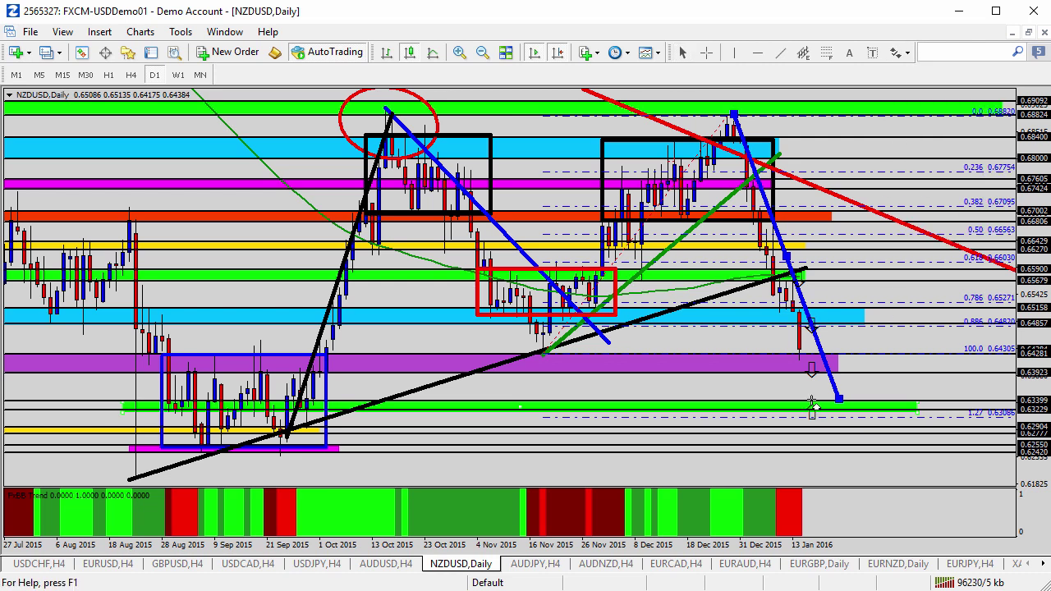
Step: Switch NZDUSD to H4 and place an up arrow at the purple zone's upper edge, directly above the down arrow
left_click(131, 75)
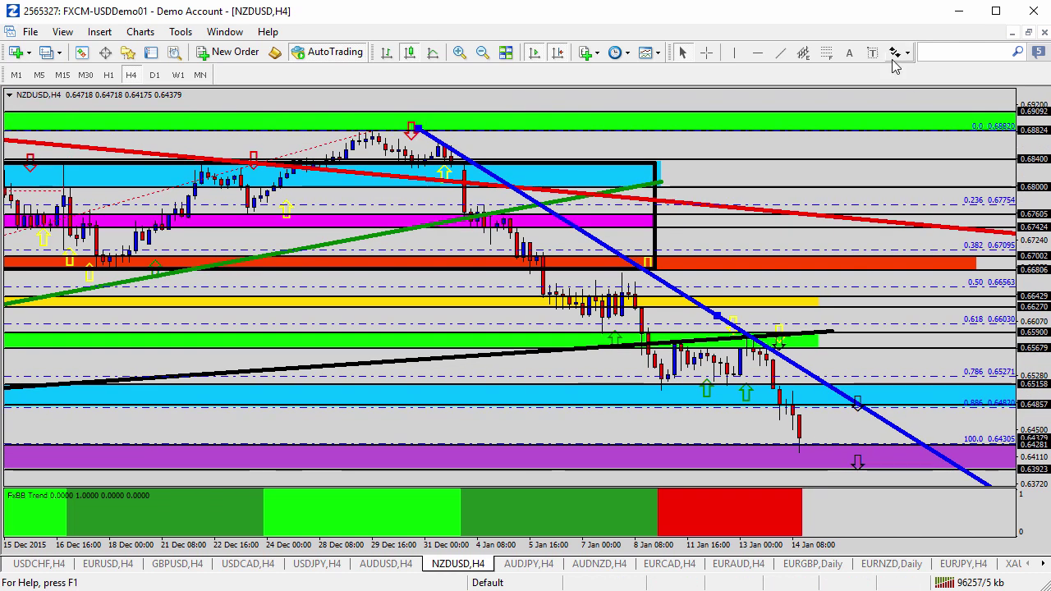
left_click(897, 52)
left_click(895, 110)
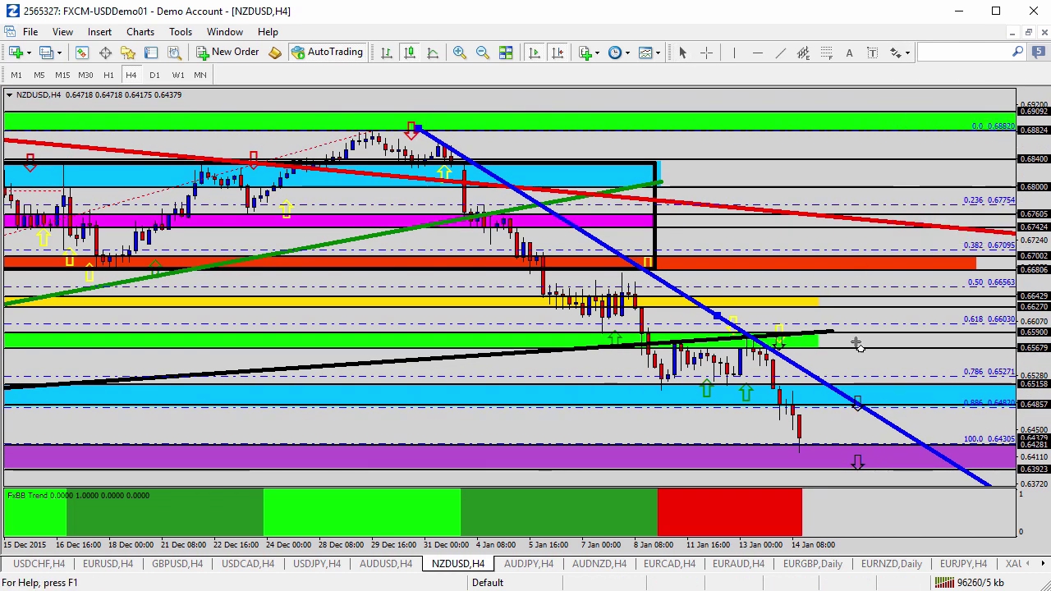
left_click(857, 441)
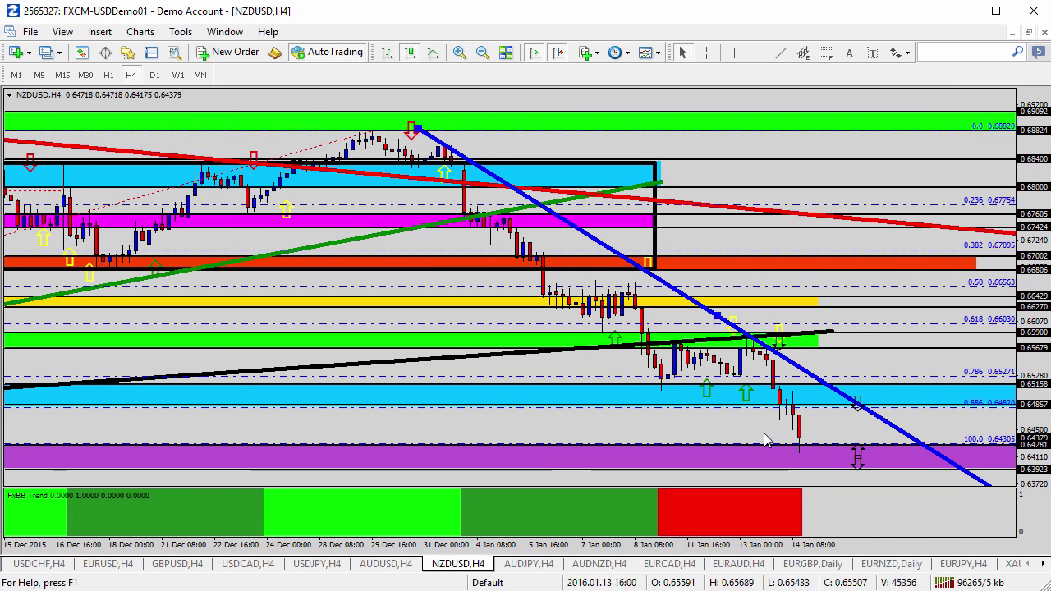